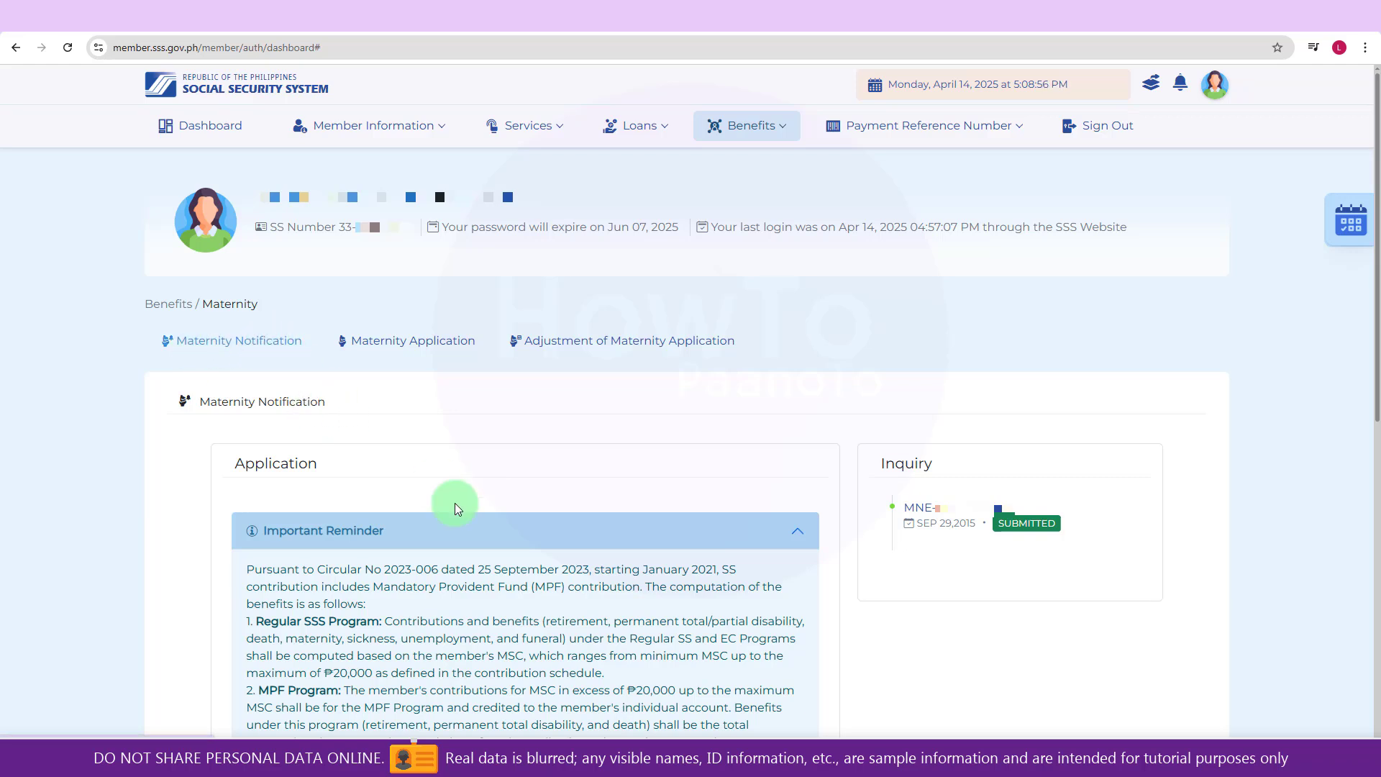
- Enter November 15, 2026 as the expected date of delivery in the maternity notification and accept the data privacy agreement on review
{"action": "scroll", "coordinate": [455, 502], "scroll_direction": "down", "scroll_amount": 9}
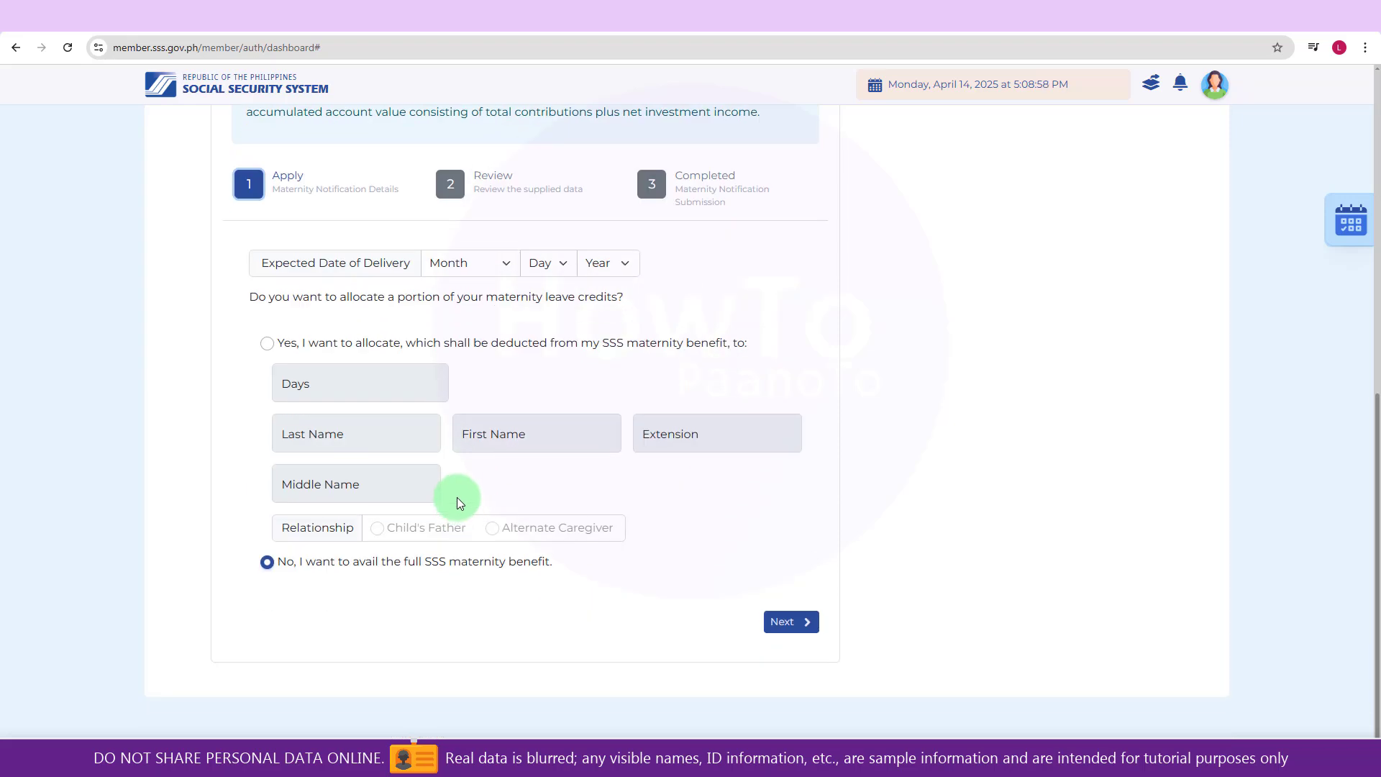
{"action": "left_click", "coordinate": [500, 263]}
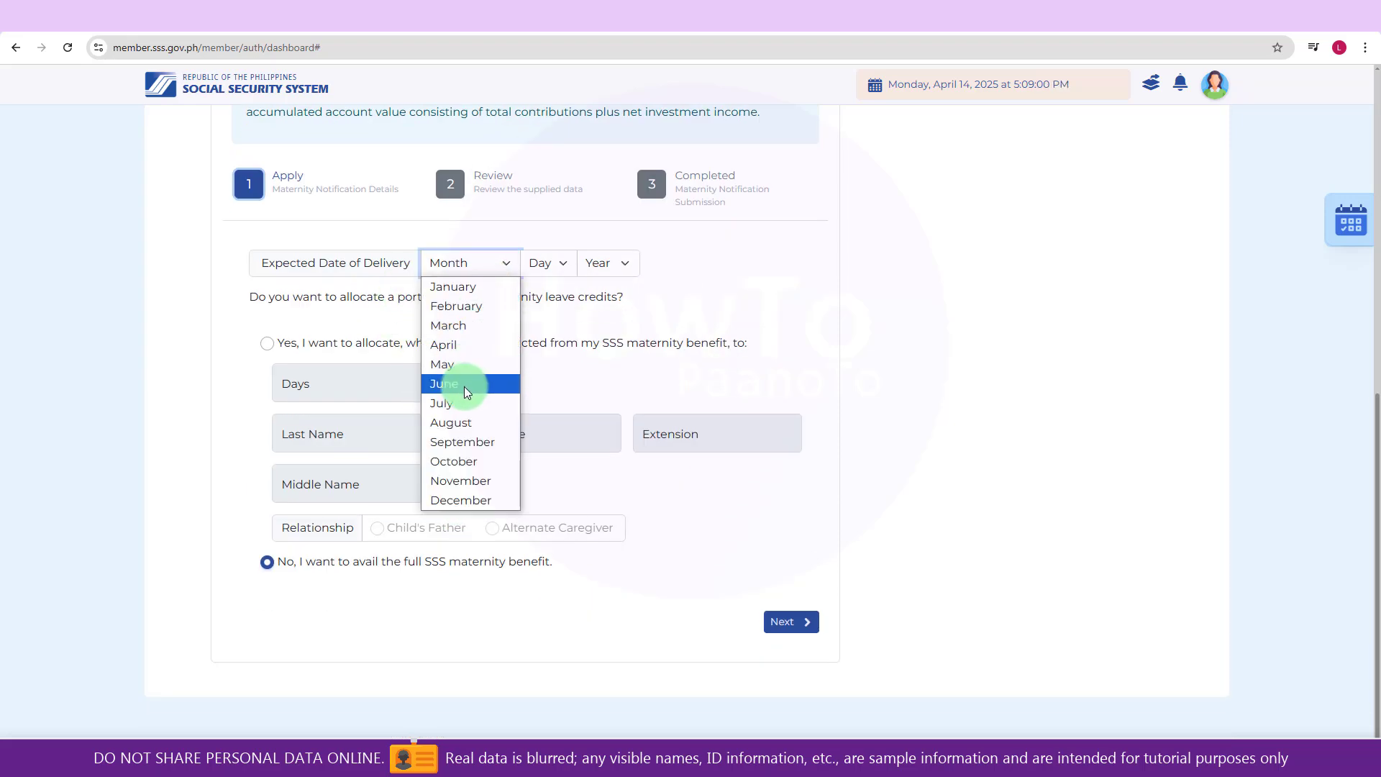
{"action": "left_click", "coordinate": [456, 481]}
{"action": "left_click", "coordinate": [546, 263]}
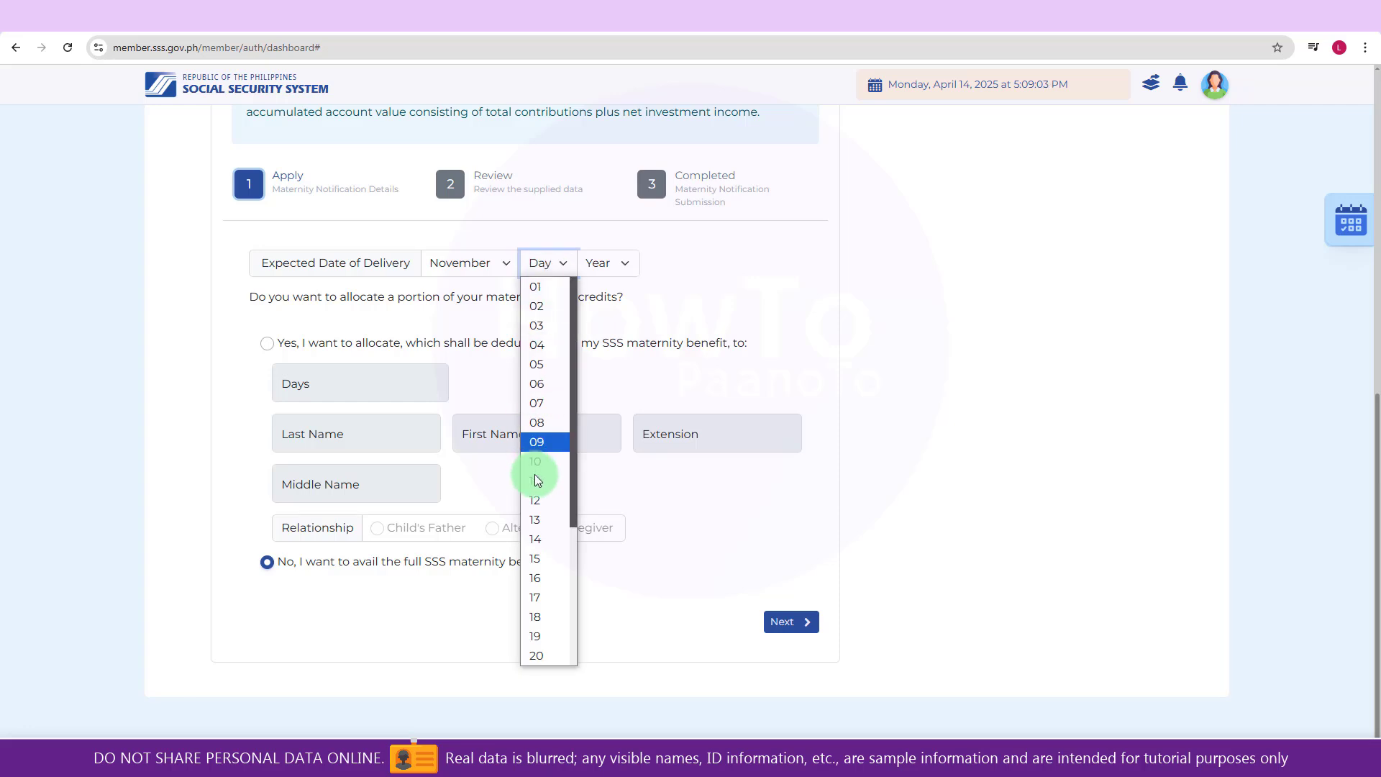
{"action": "left_click", "coordinate": [545, 566]}
{"action": "left_click", "coordinate": [597, 265]}
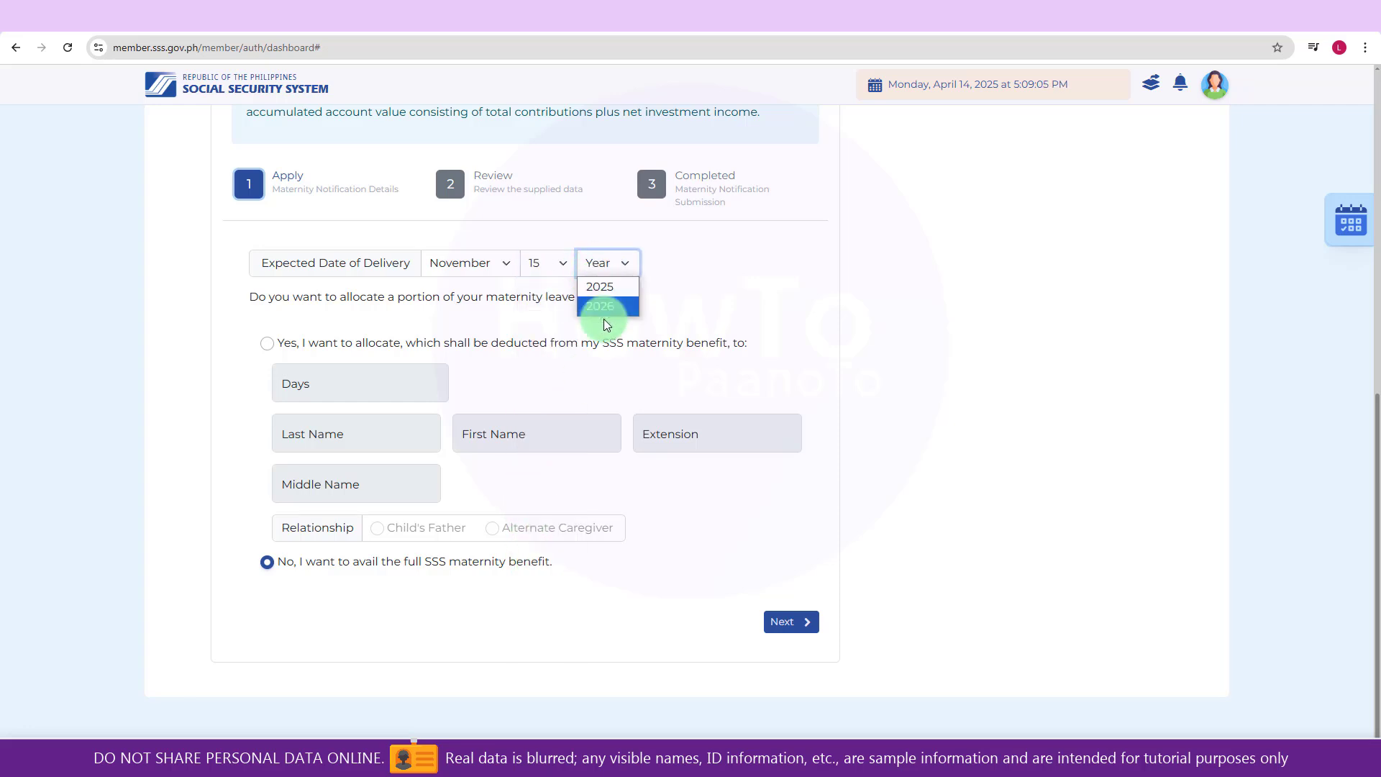
{"action": "left_click", "coordinate": [608, 315]}
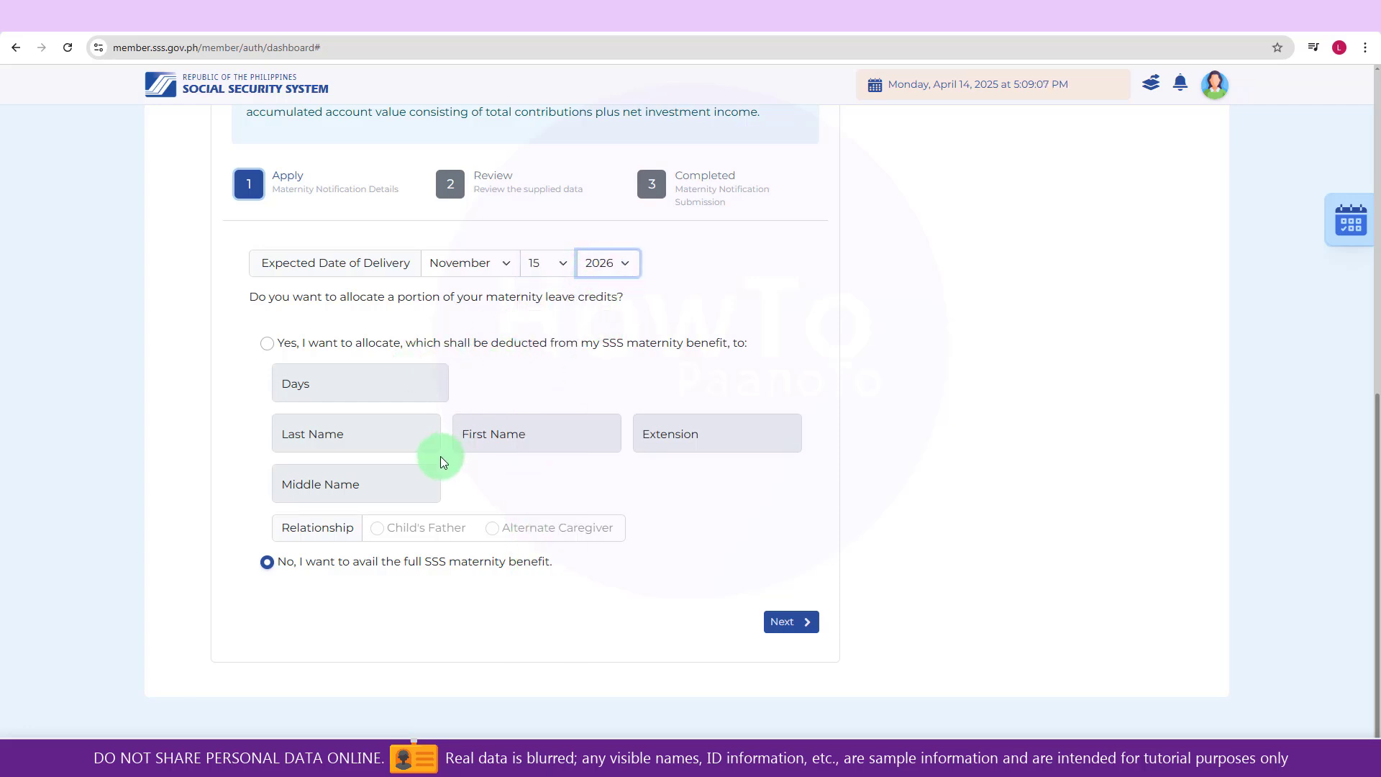
{"action": "left_click", "coordinate": [778, 623]}
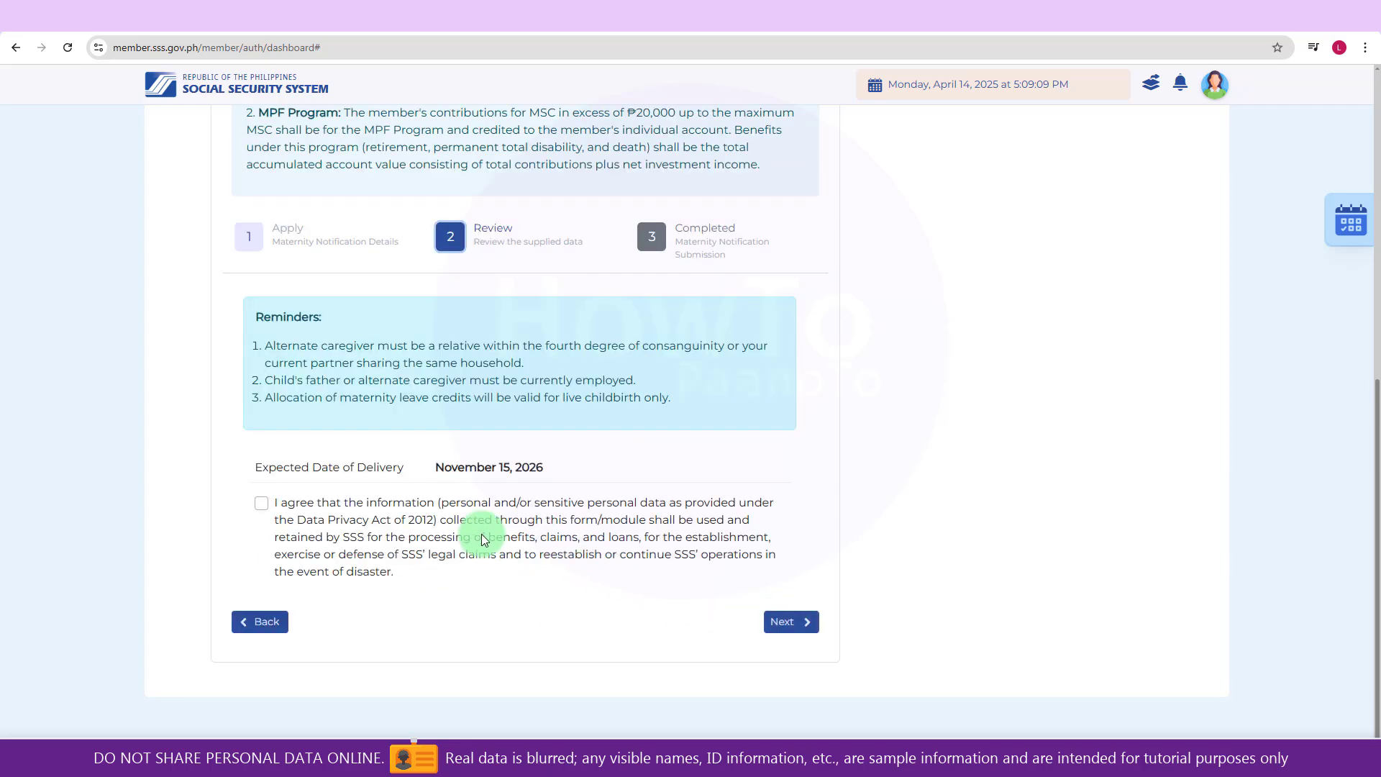
{"action": "left_click", "coordinate": [261, 503]}
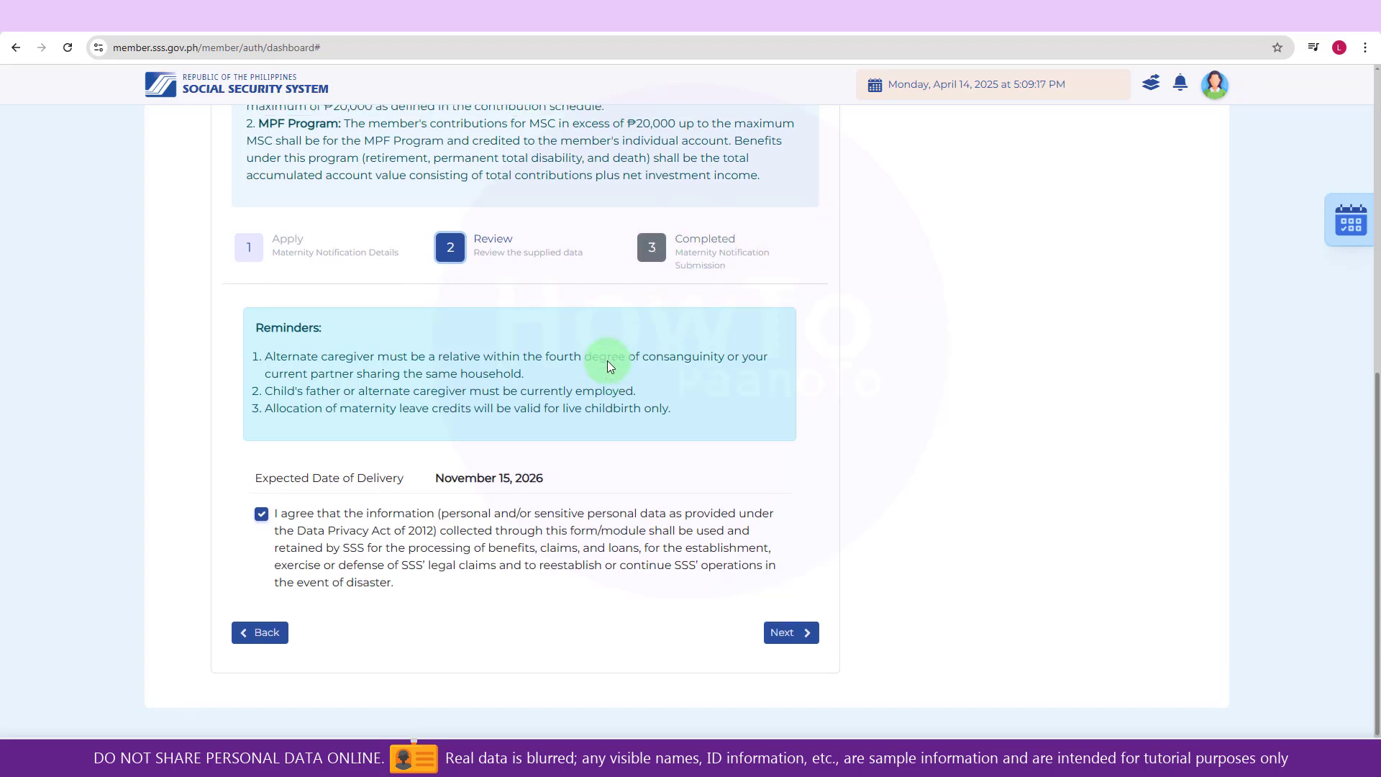
- Look at the Maternity Application page and go back over the Maternity Notification form
{"action": "scroll", "coordinate": [607, 361], "scroll_direction": "up", "scroll_amount": 7}
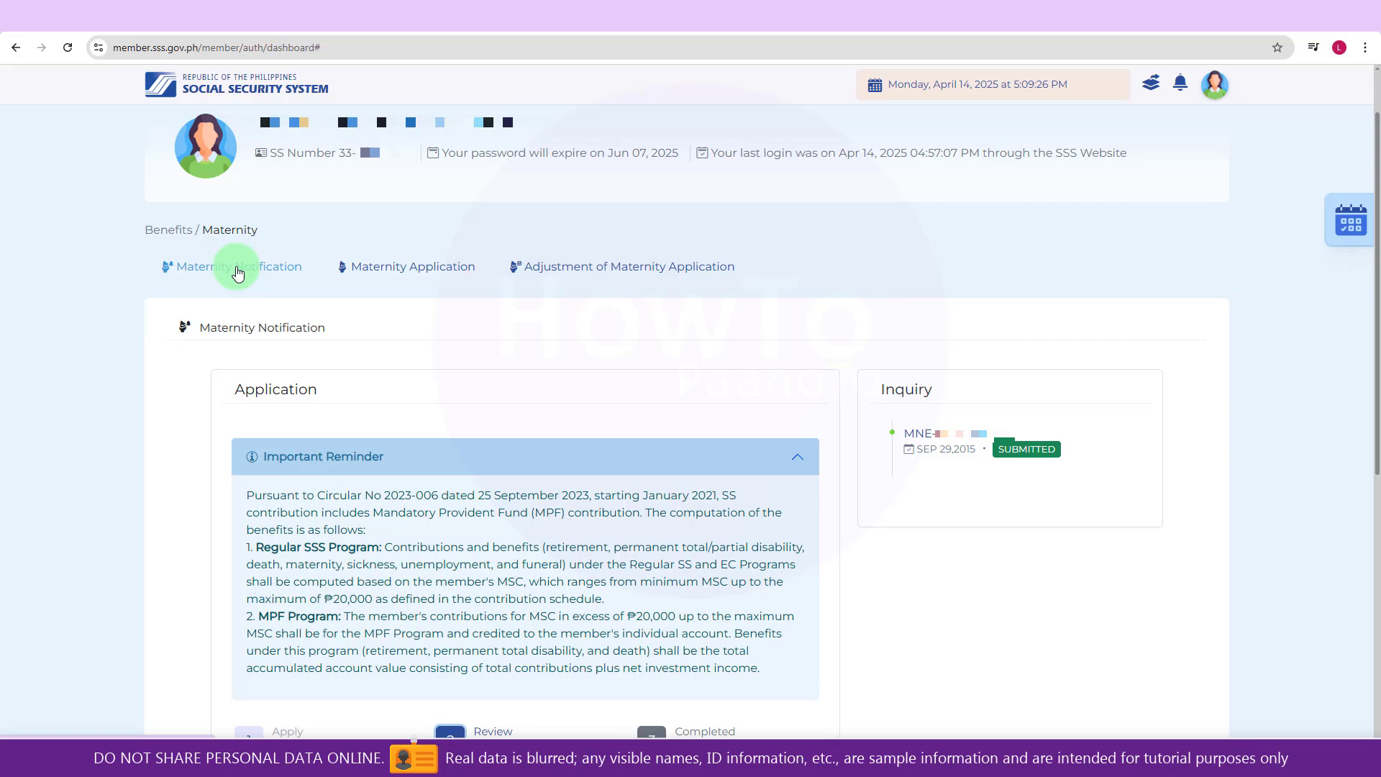
{"action": "left_click", "coordinate": [366, 268]}
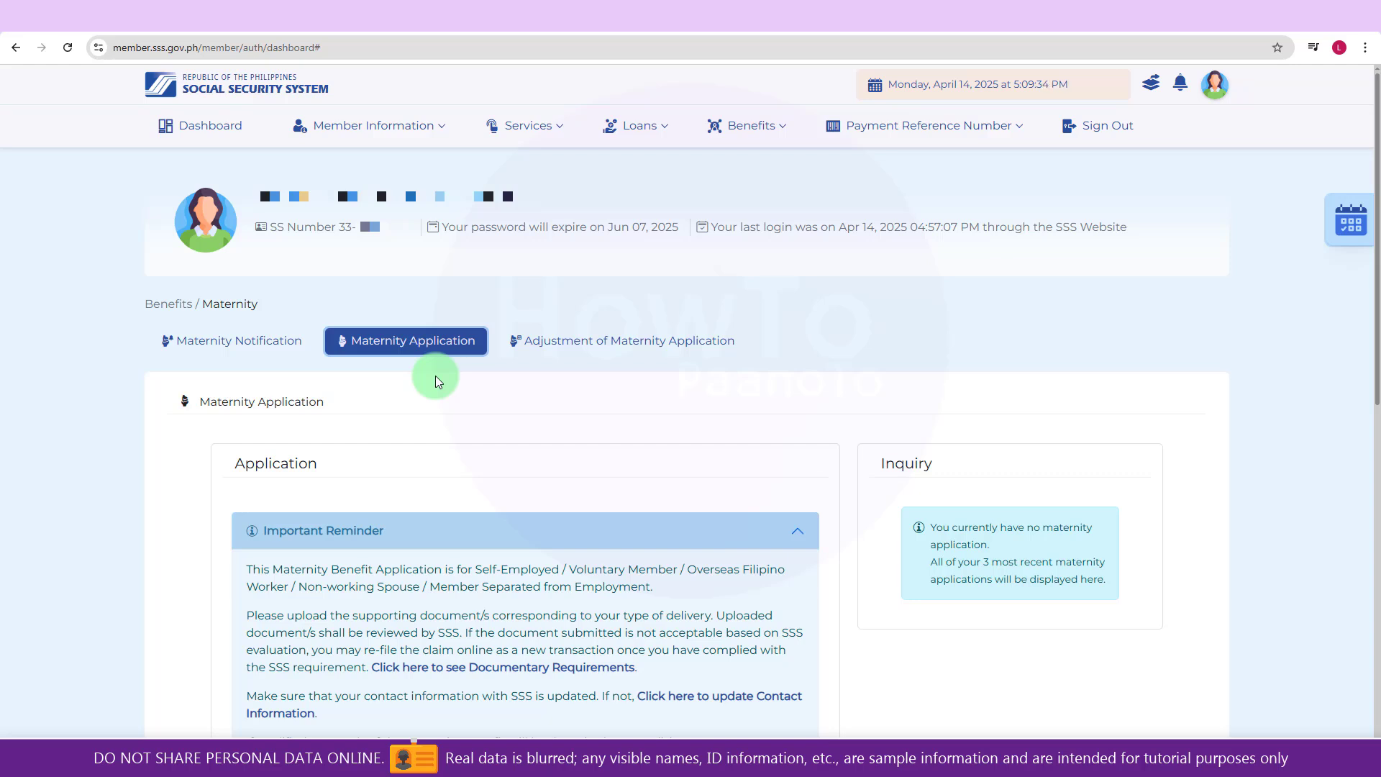
{"action": "left_click", "coordinate": [267, 343]}
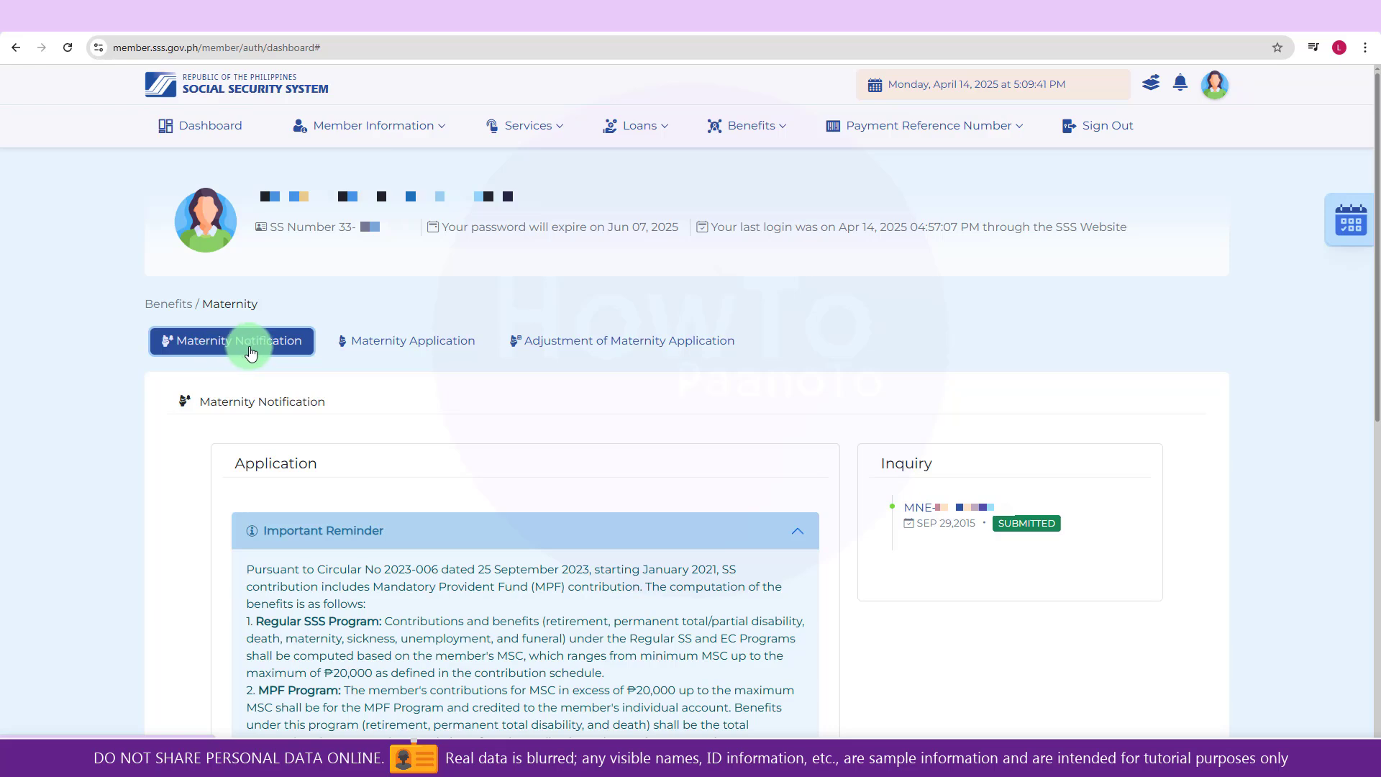
{"action": "scroll", "coordinate": [788, 538], "scroll_direction": "down", "scroll_amount": 8}
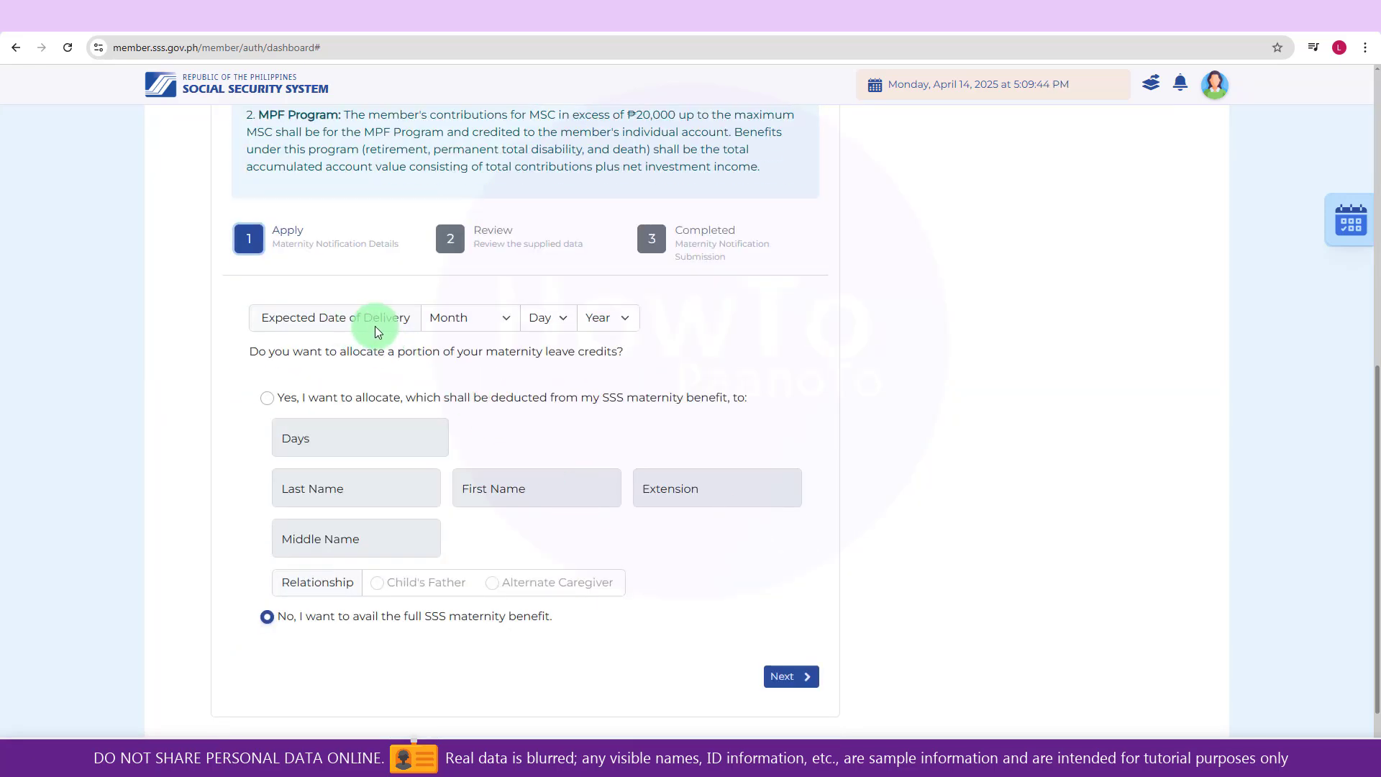
{"action": "scroll", "coordinate": [610, 481], "scroll_direction": "up", "scroll_amount": 8}
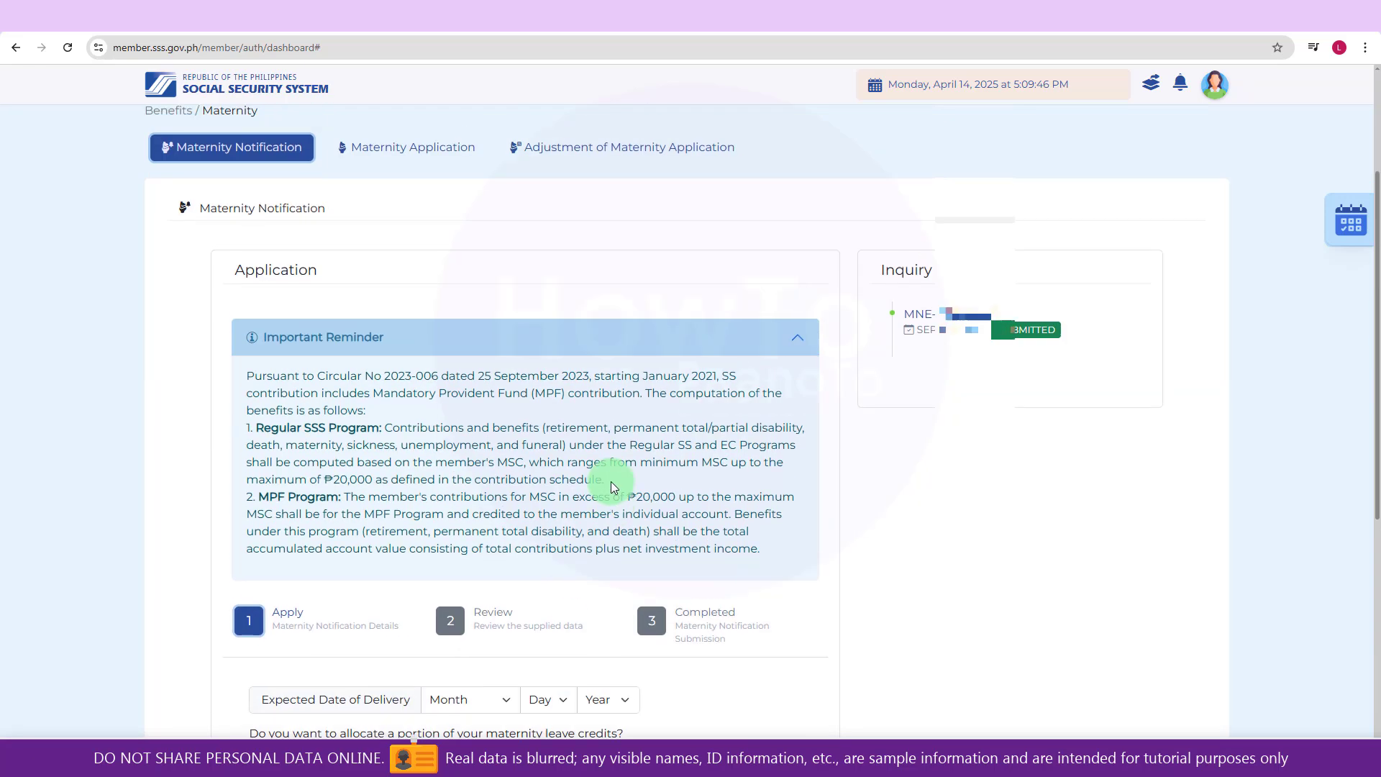
- Start a maternity application with delivery date 04/01/2025 and 2 pregnancies, and continue to the delivery details
{"action": "left_click", "coordinate": [440, 349]}
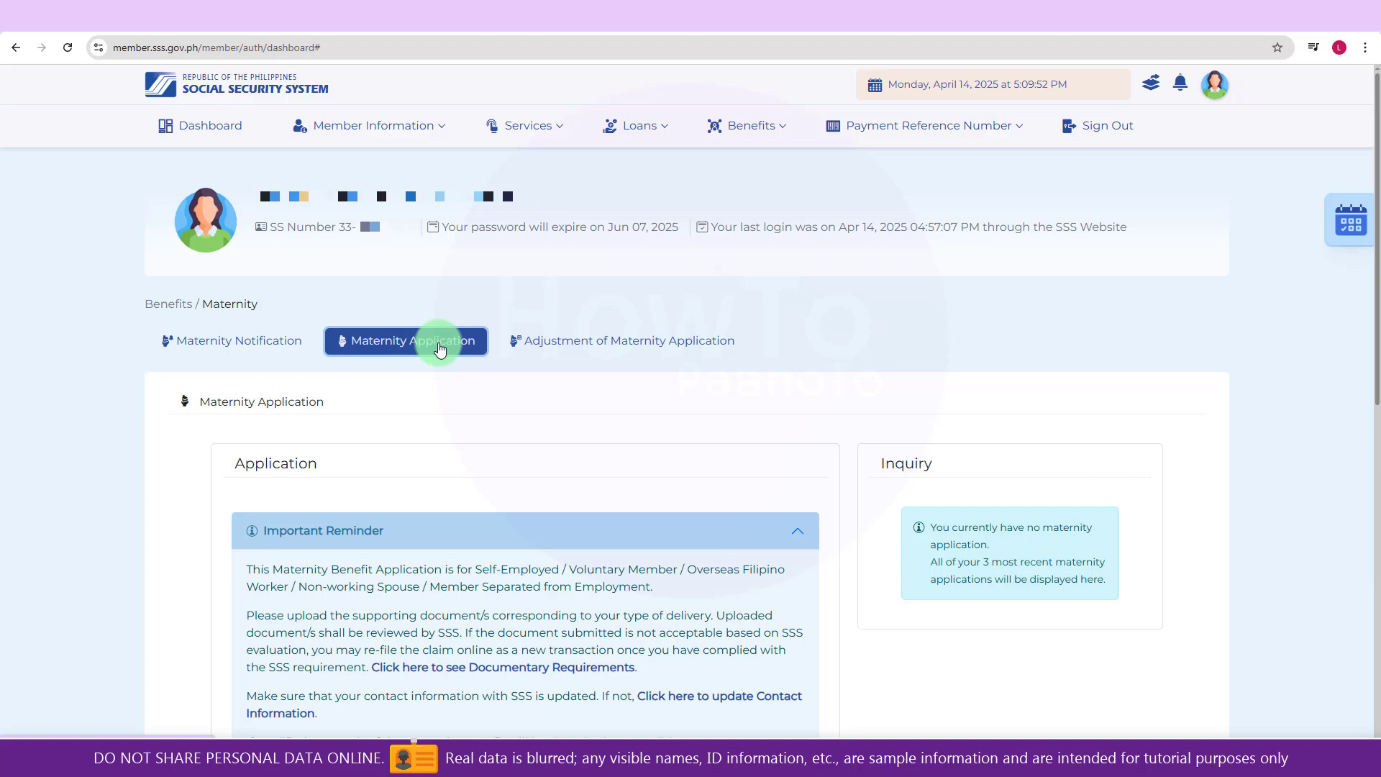
{"action": "scroll", "coordinate": [714, 511], "scroll_direction": "down", "scroll_amount": 10}
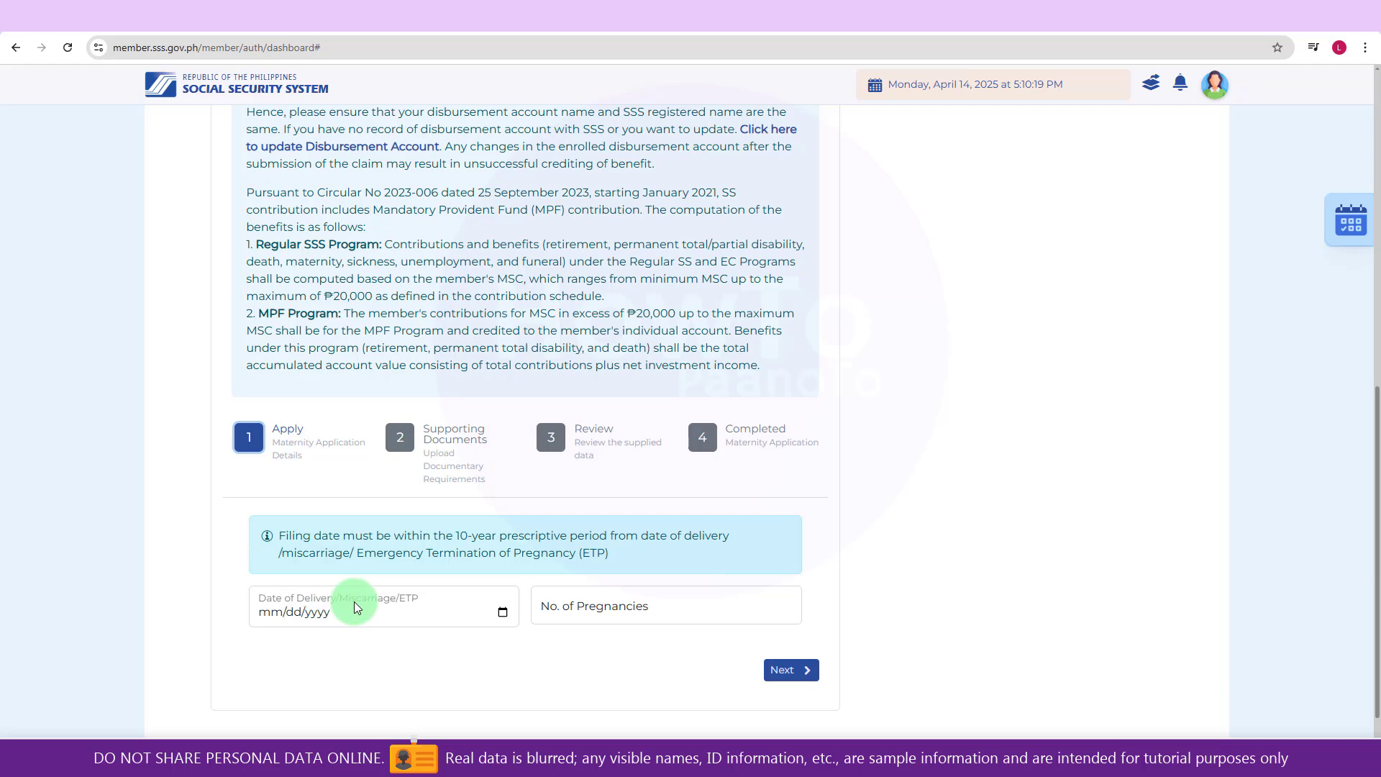
{"action": "left_click", "coordinate": [268, 612]}
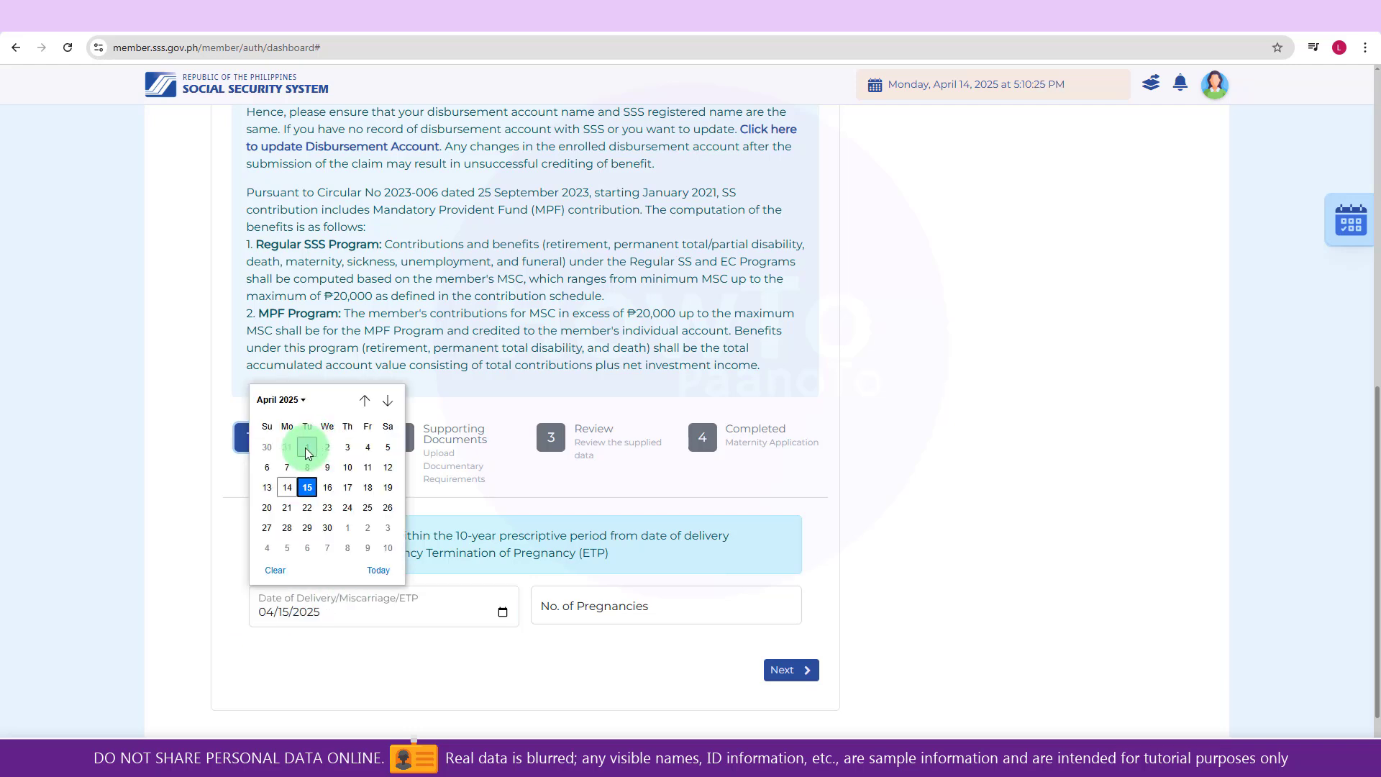
{"action": "left_click", "coordinate": [306, 448]}
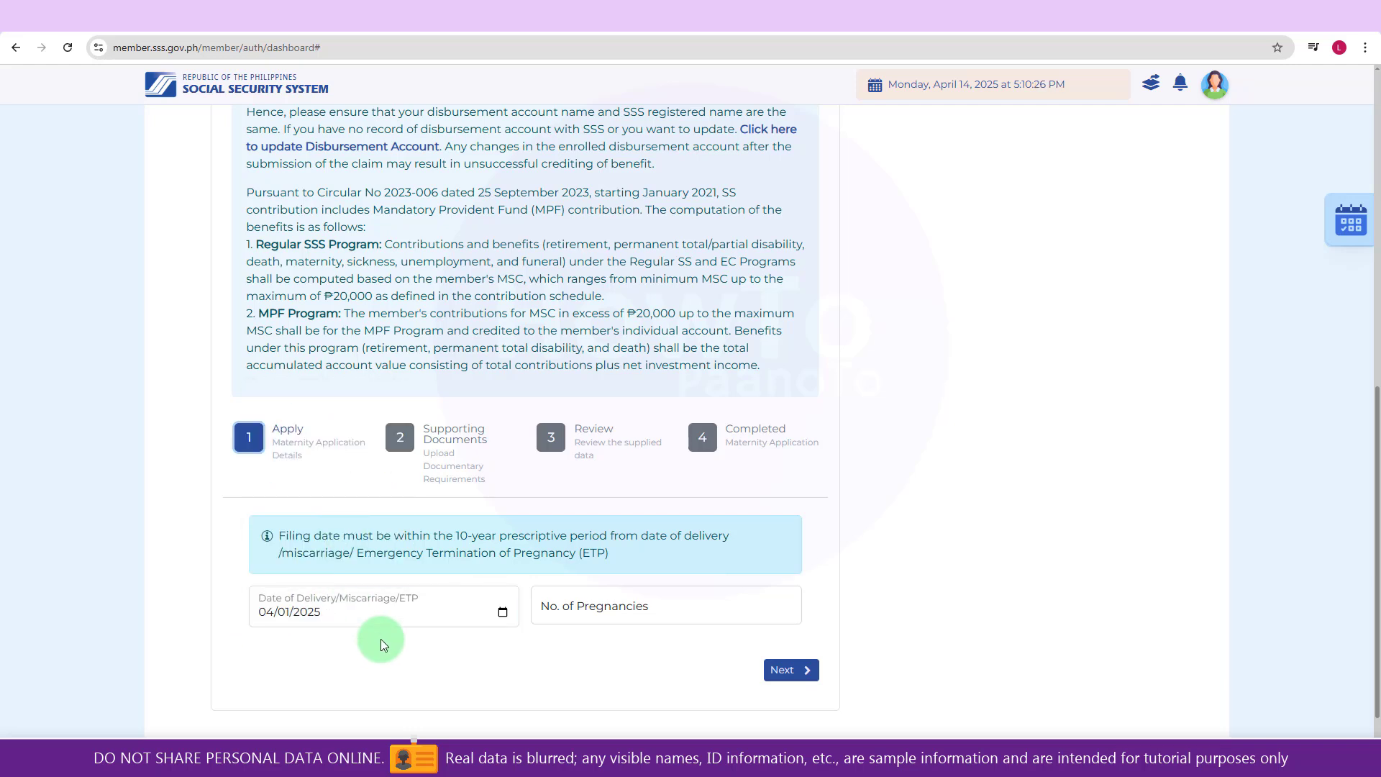
{"action": "left_click", "coordinate": [572, 601]}
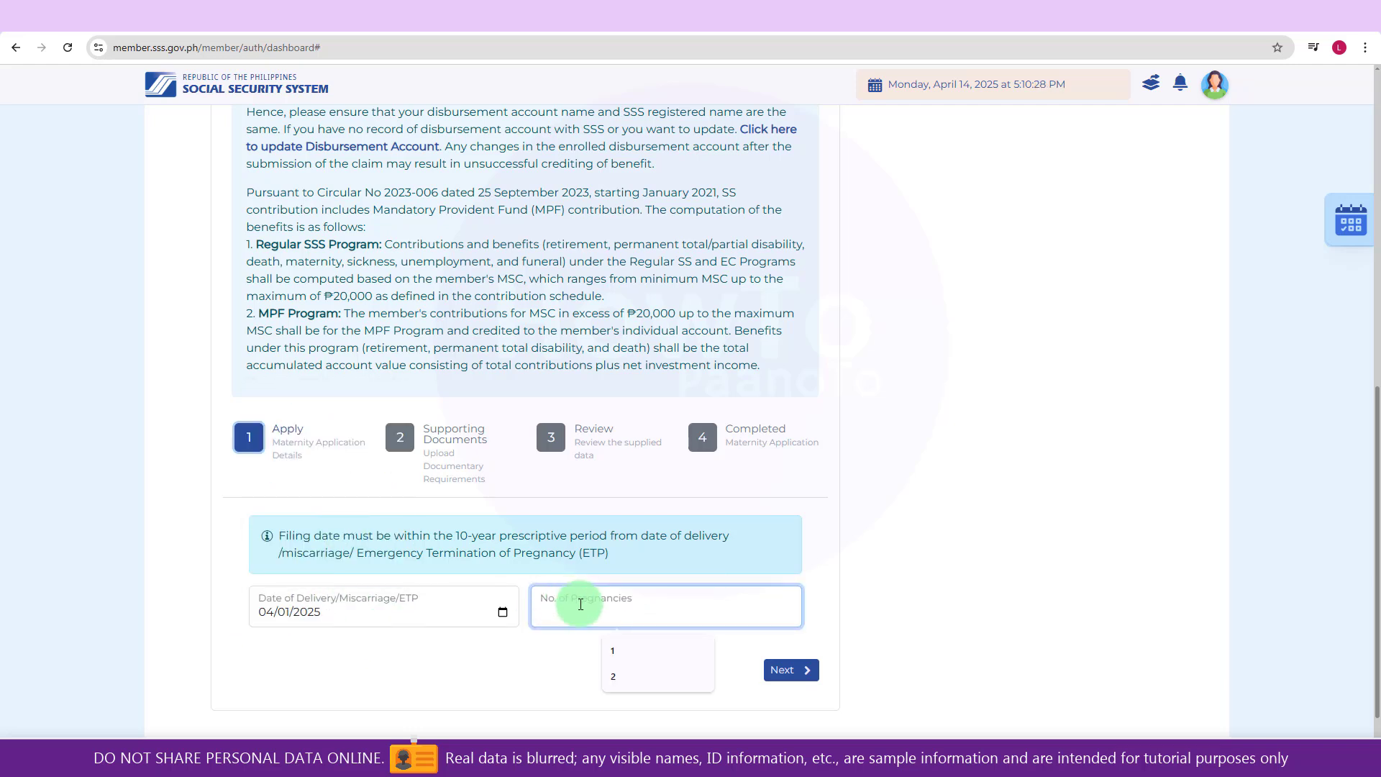
{"action": "type", "text": "3"}
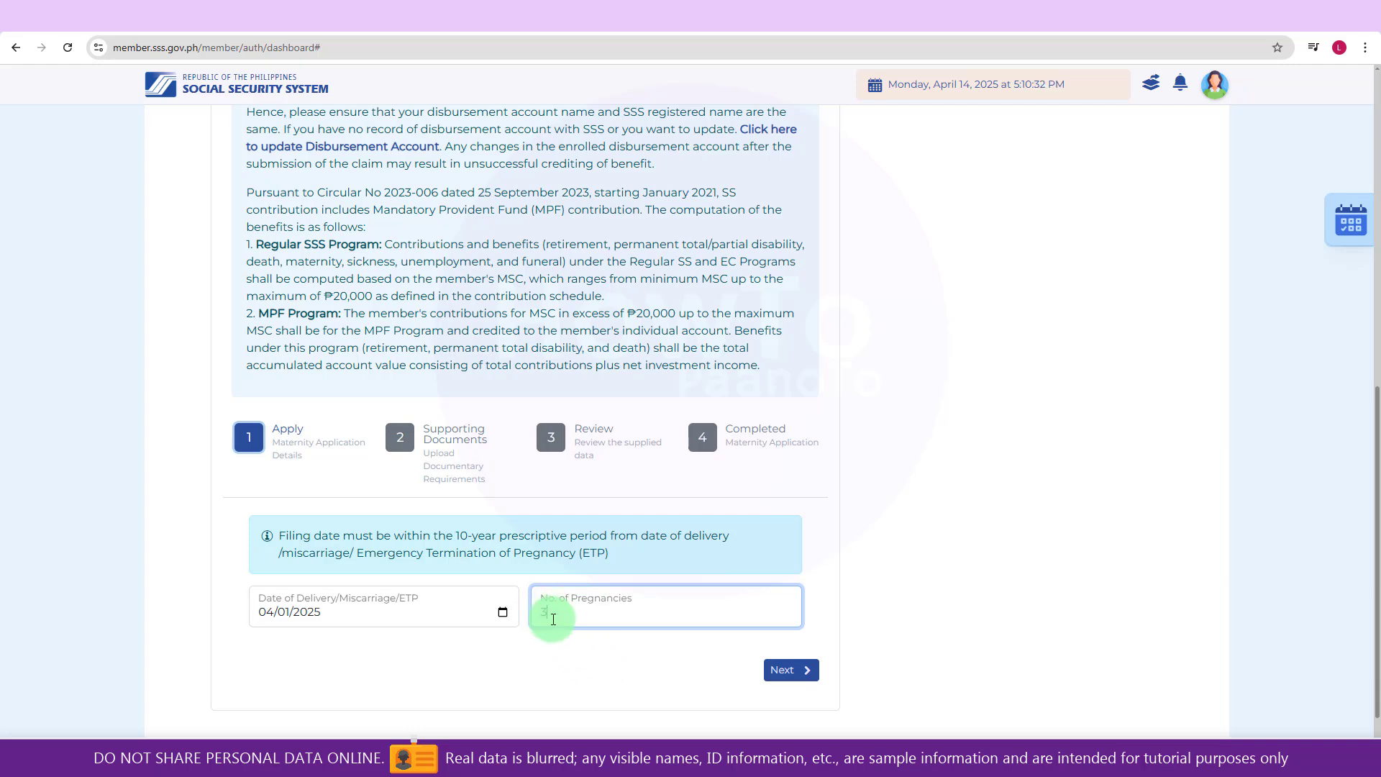
{"action": "key", "text": "BackSpace"}
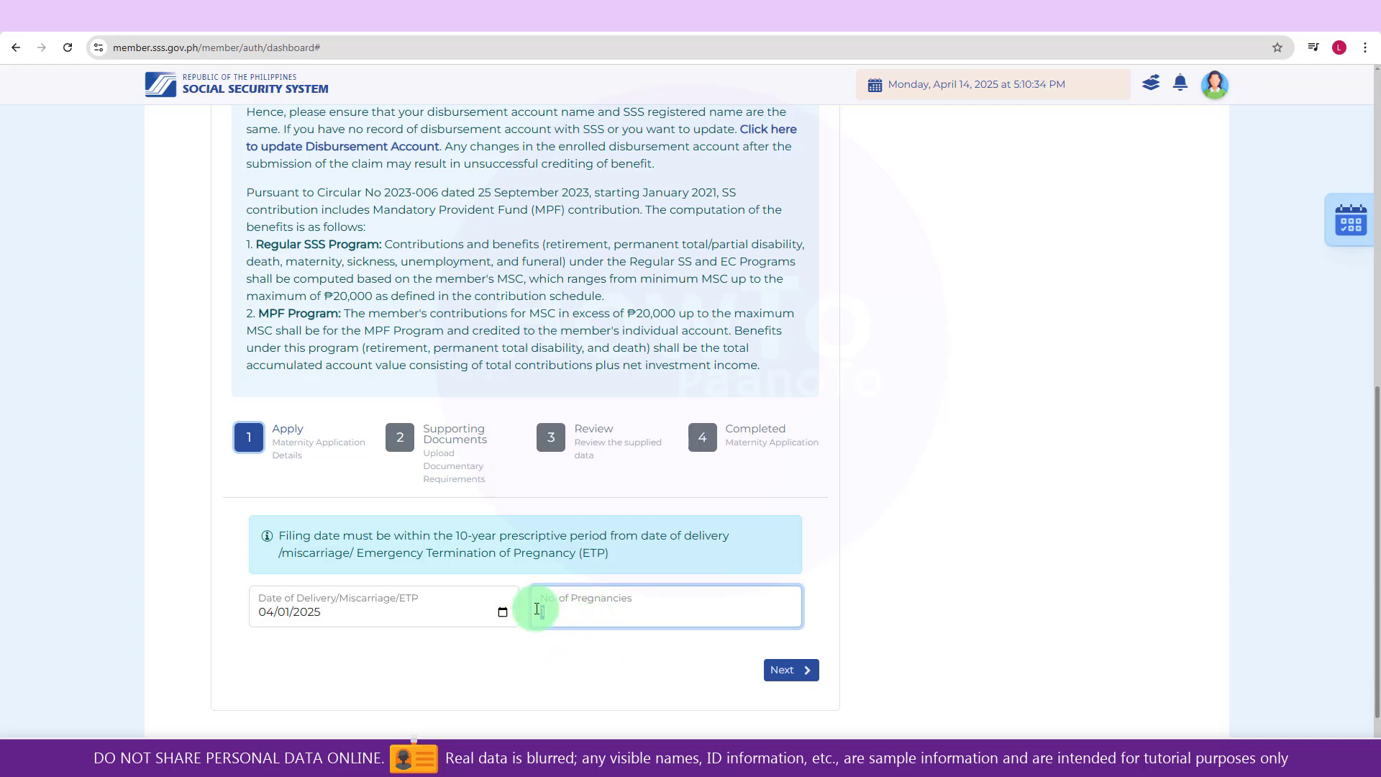
{"action": "type", "text": "2"}
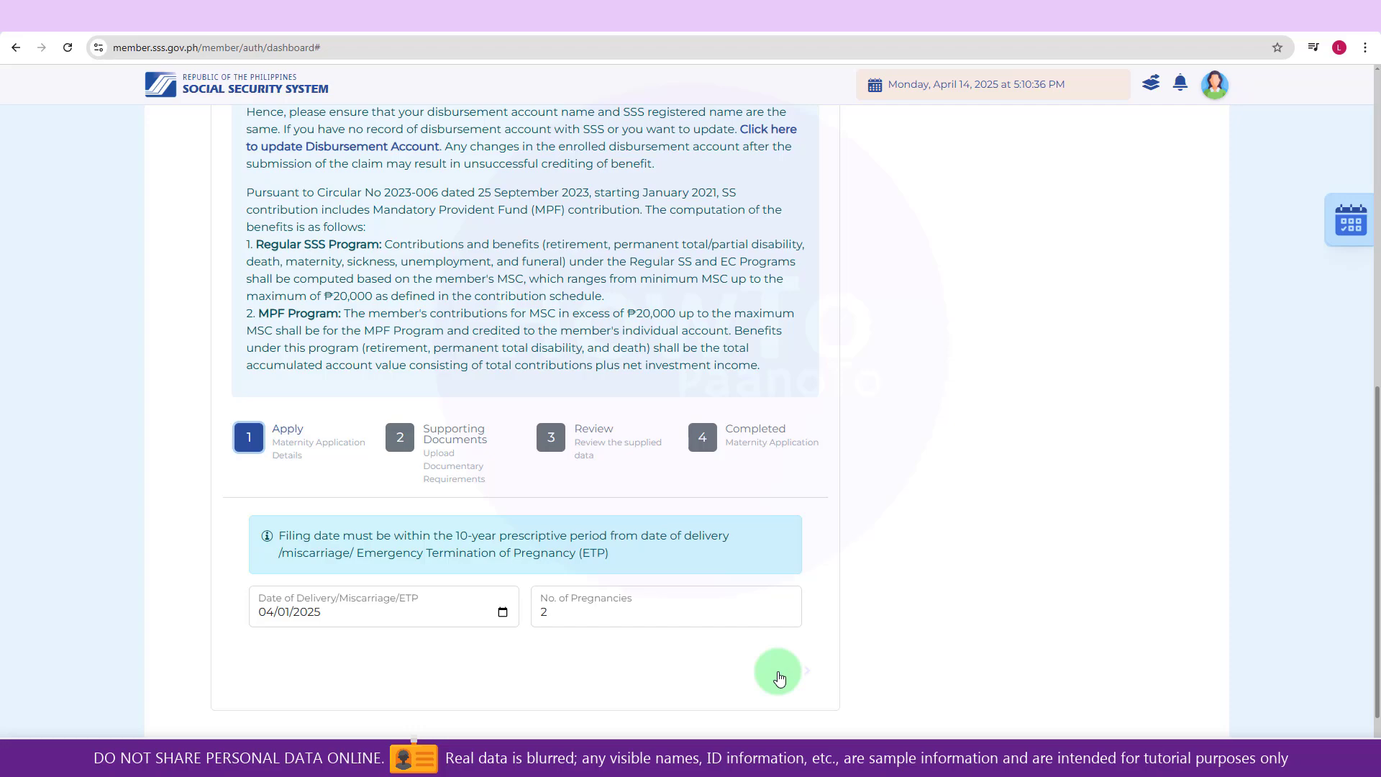
{"action": "left_click", "coordinate": [779, 677]}
- Set the type of delivery to Live Childbirth and mark the member as a solo parent
{"action": "scroll", "coordinate": [549, 624], "scroll_direction": "down", "scroll_amount": 4}
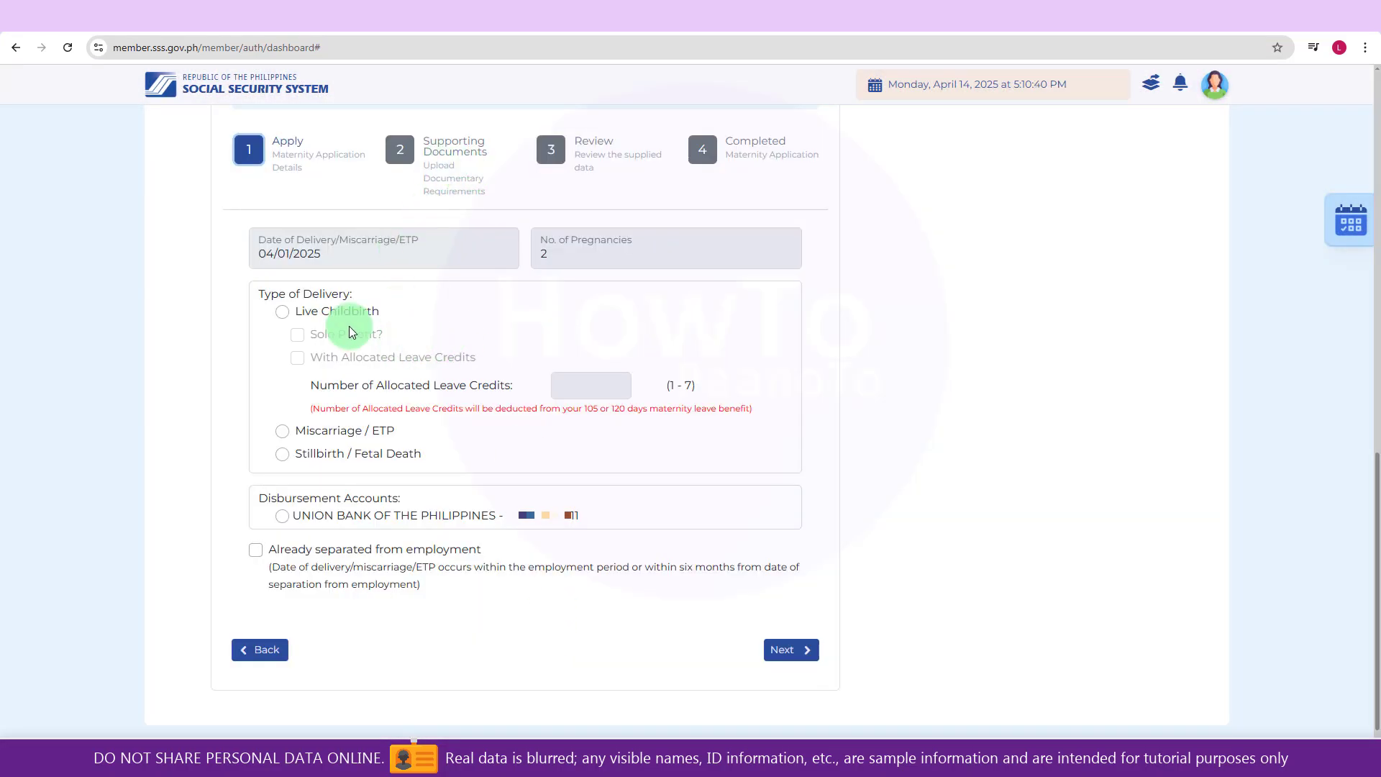
{"action": "left_click", "coordinate": [282, 312]}
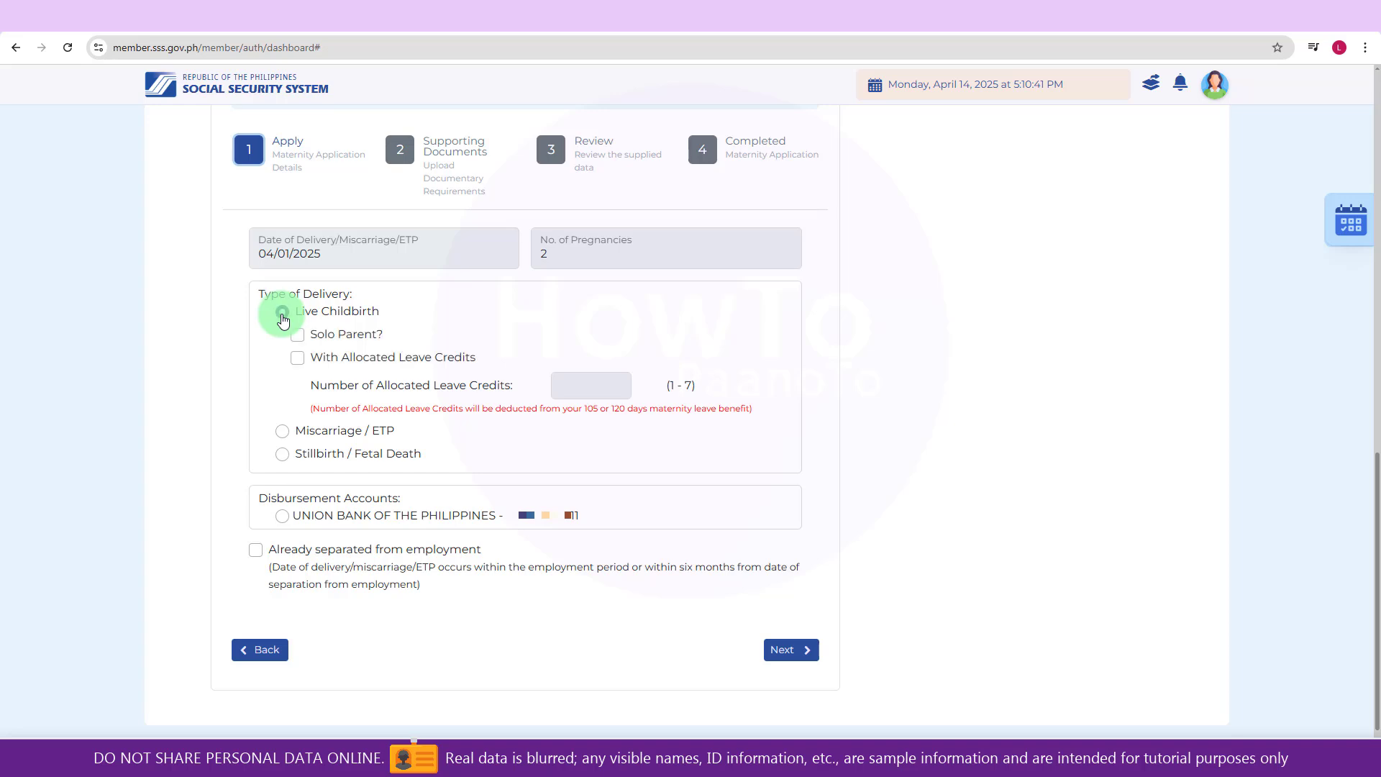
{"action": "left_click", "coordinate": [285, 433]}
{"action": "left_click", "coordinate": [283, 455]}
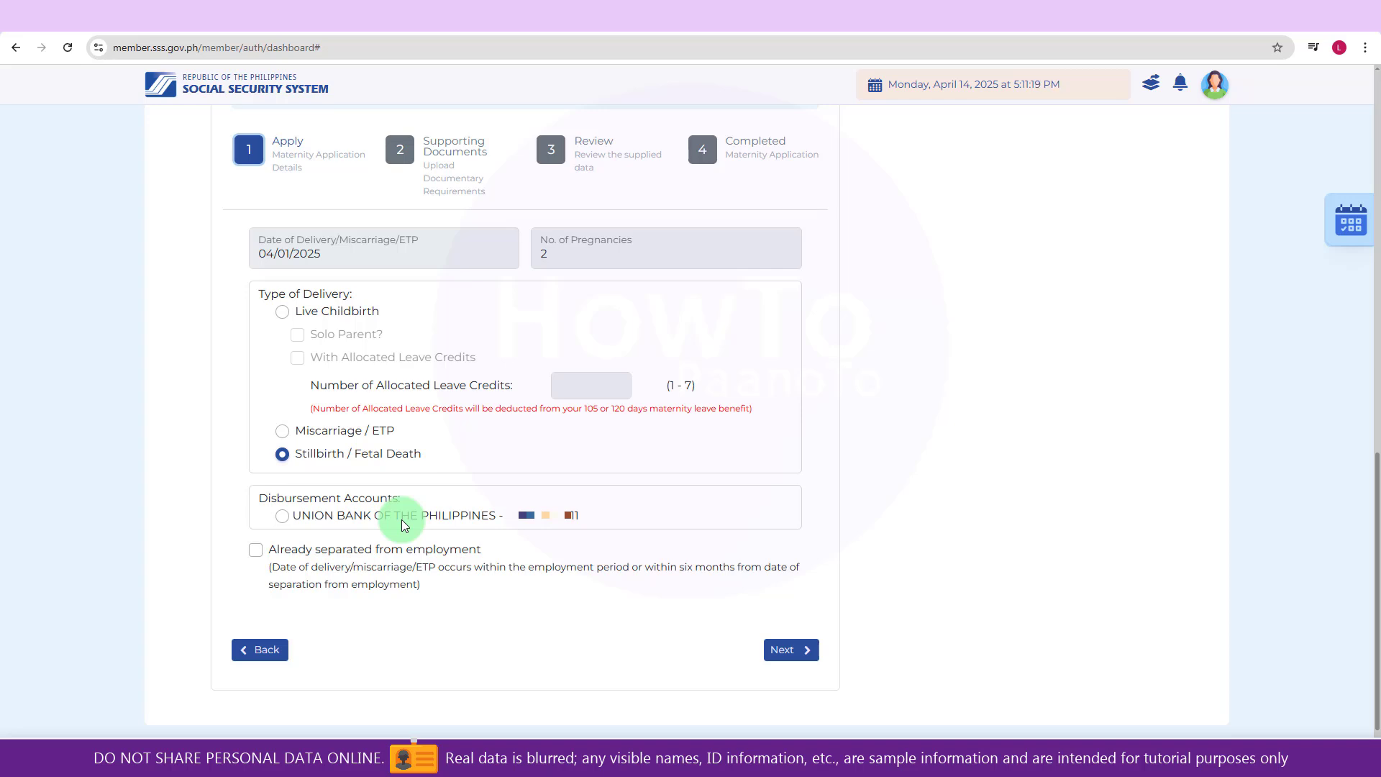
{"action": "left_click", "coordinate": [282, 312]}
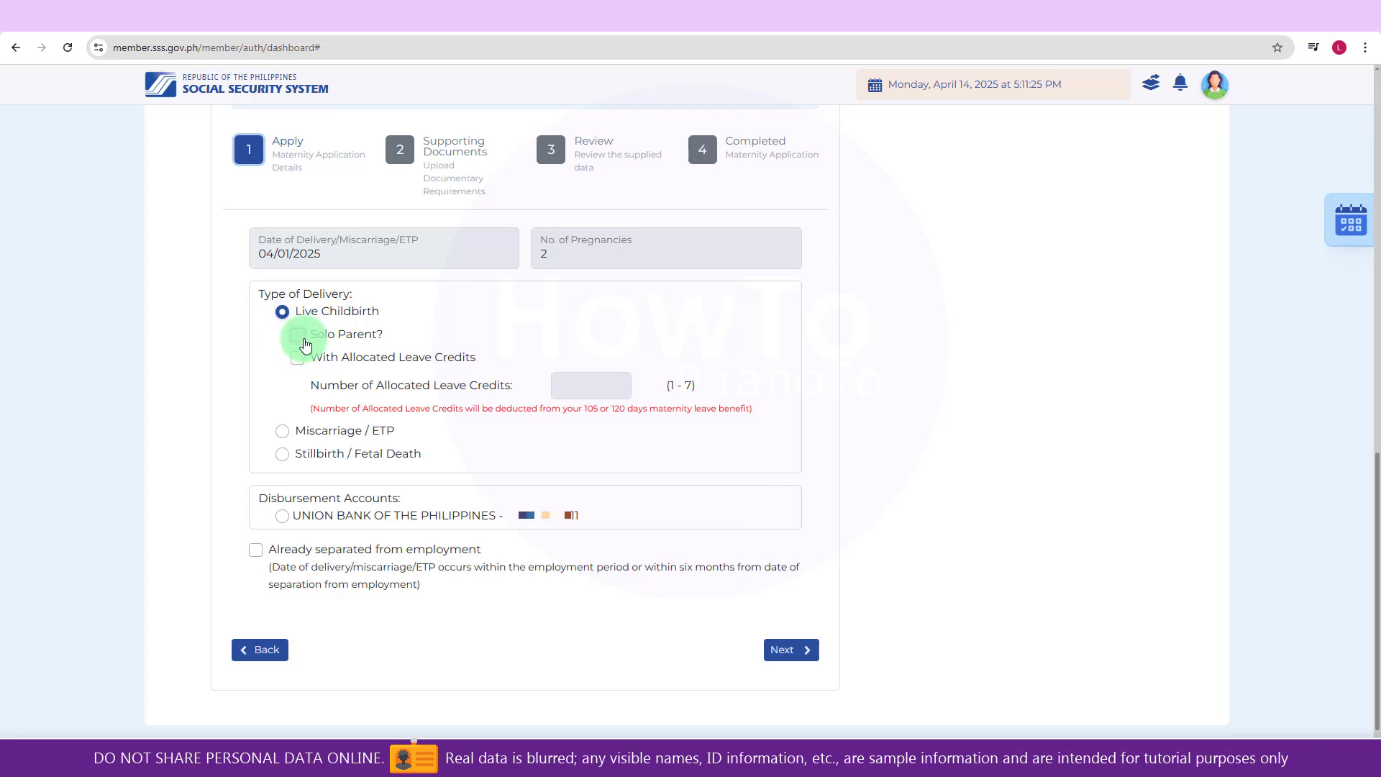
{"action": "left_click", "coordinate": [299, 336]}
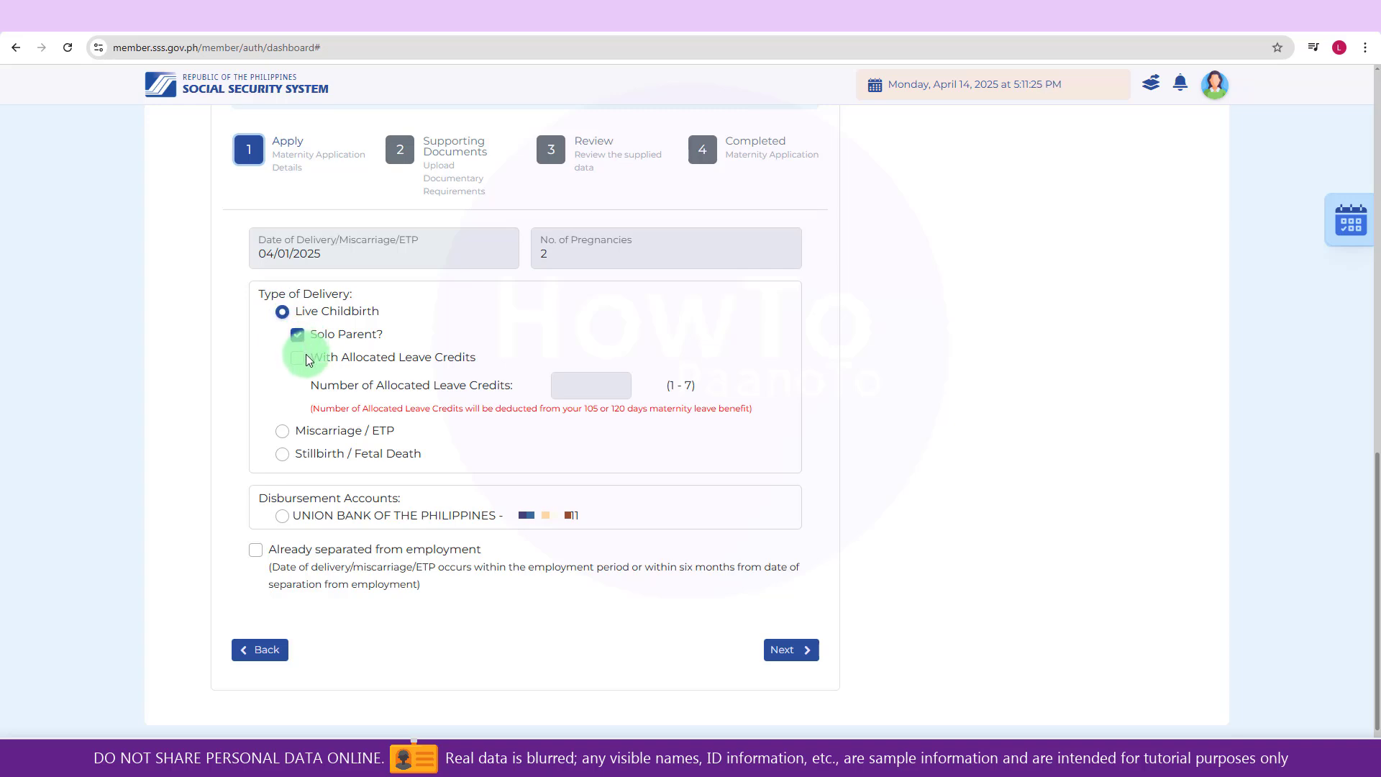
- Select the Union Bank of the Philippines disbursement account and proceed through the supporting documents stage
{"action": "left_click", "coordinate": [784, 650]}
{"action": "left_click", "coordinate": [280, 517]}
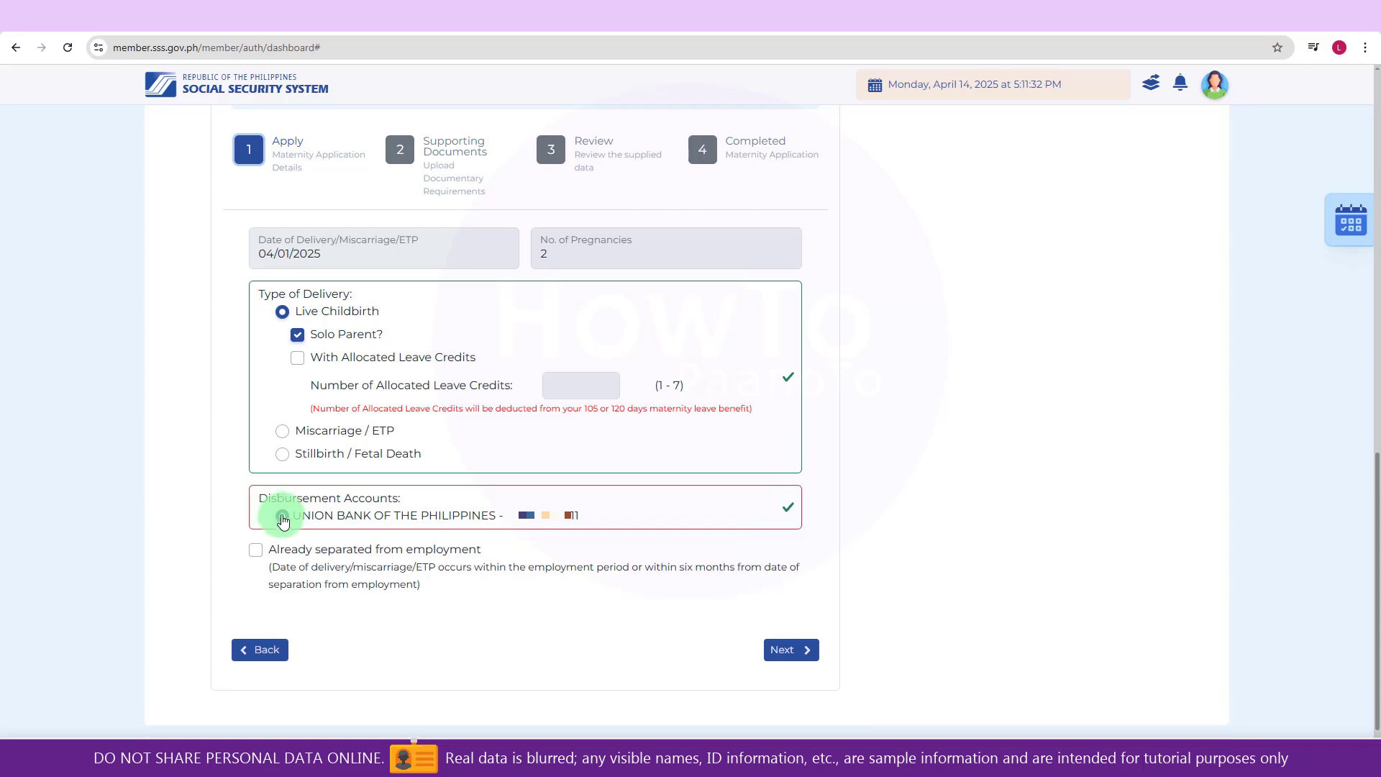
{"action": "left_click", "coordinate": [782, 651]}
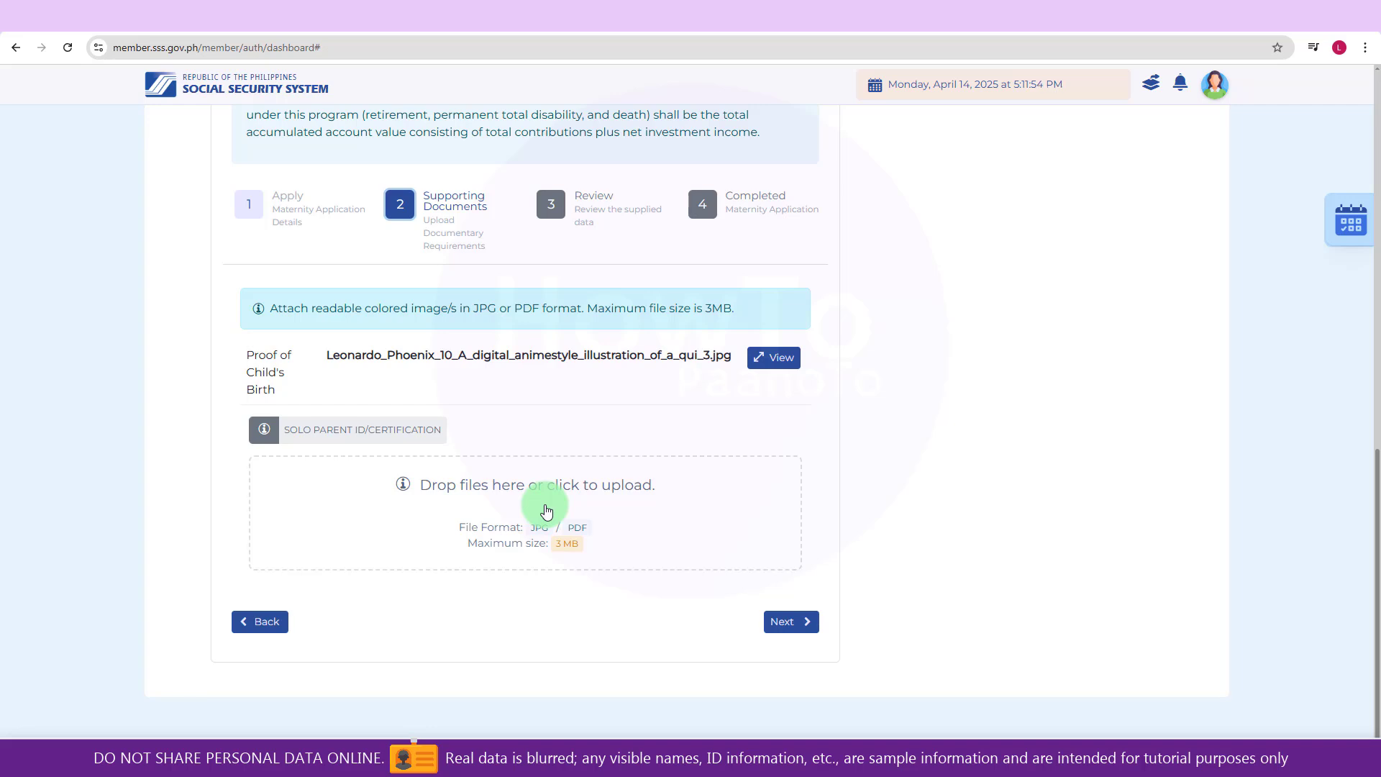
{"action": "left_click", "coordinate": [786, 628]}
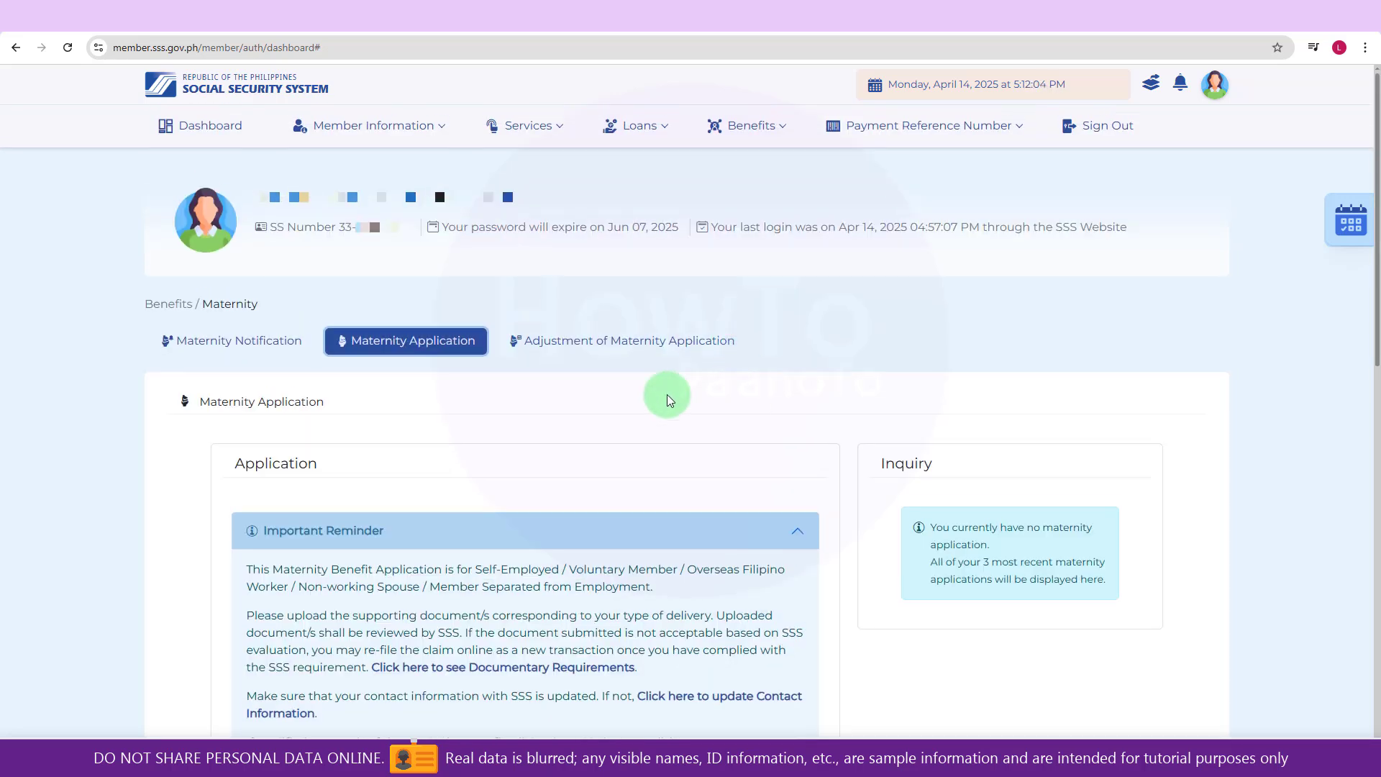
- Leave the maternity section and open the Unemployment Benefit application page
{"action": "left_click", "coordinate": [611, 352]}
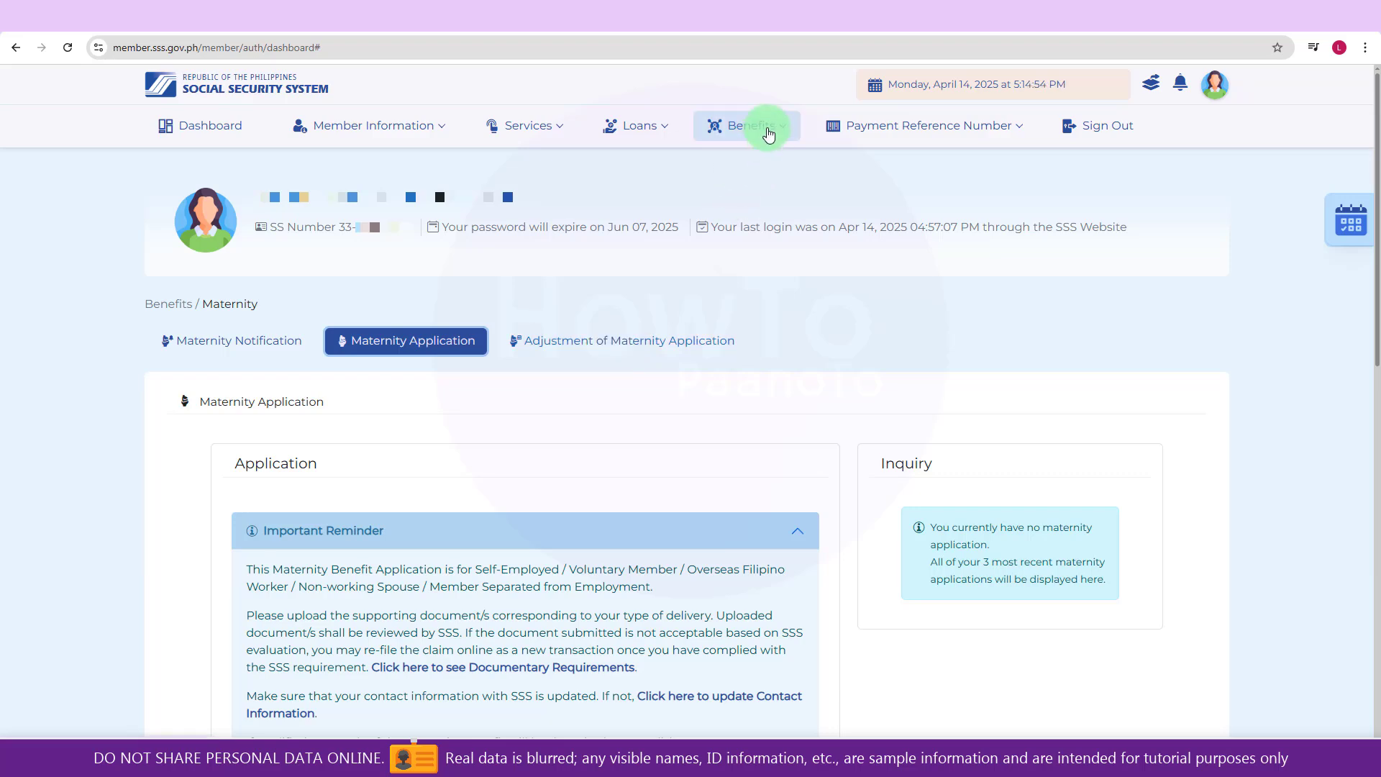
{"action": "left_click", "coordinate": [766, 131]}
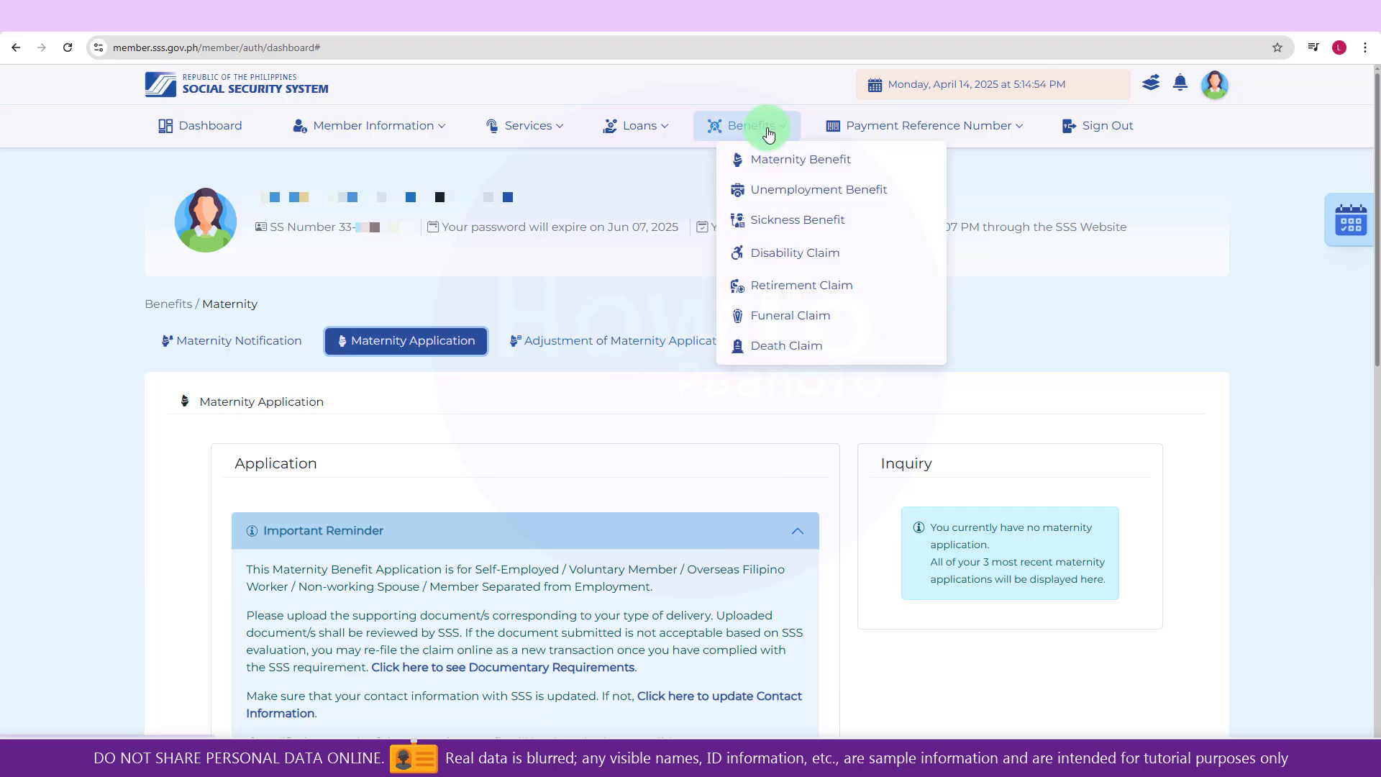
{"action": "left_click", "coordinate": [763, 191]}
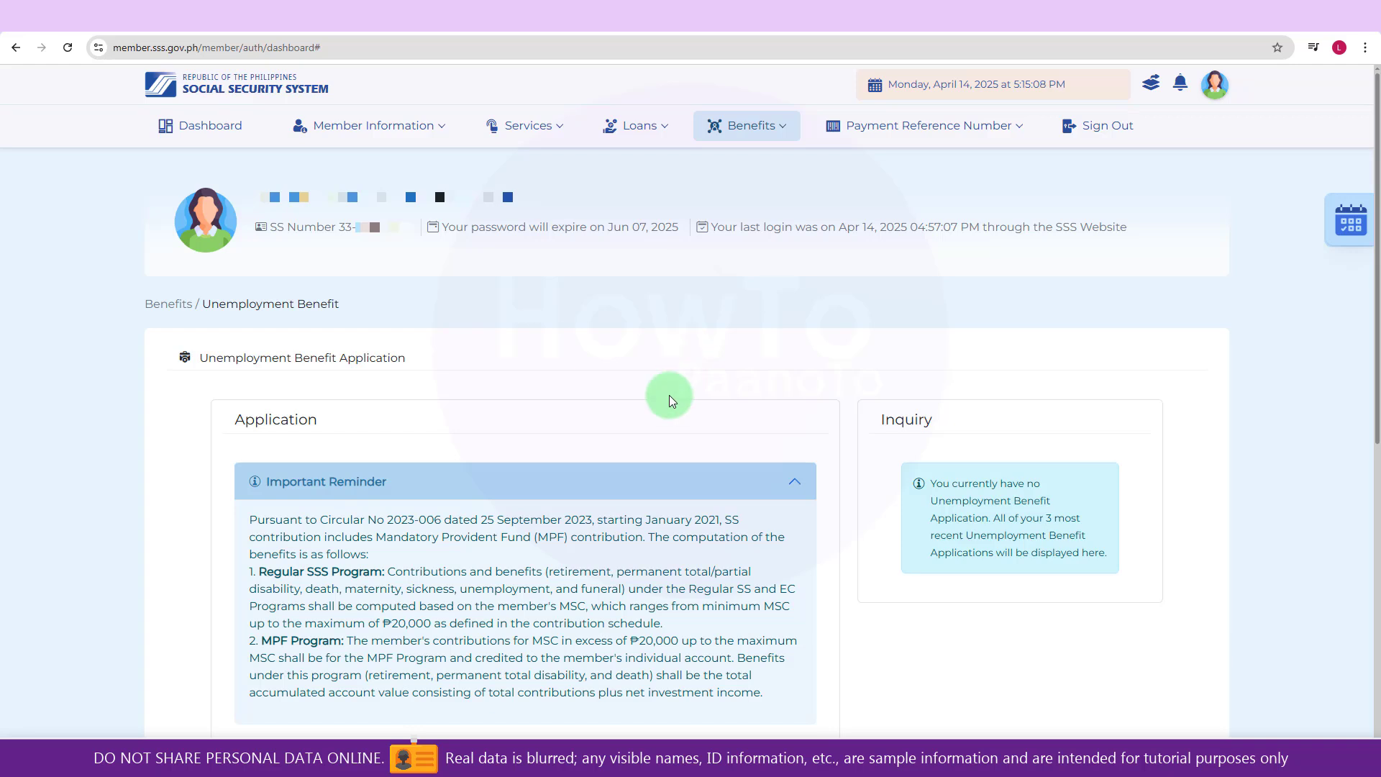
{"action": "left_click", "coordinate": [753, 128]}
{"action": "left_click", "coordinate": [645, 312]}
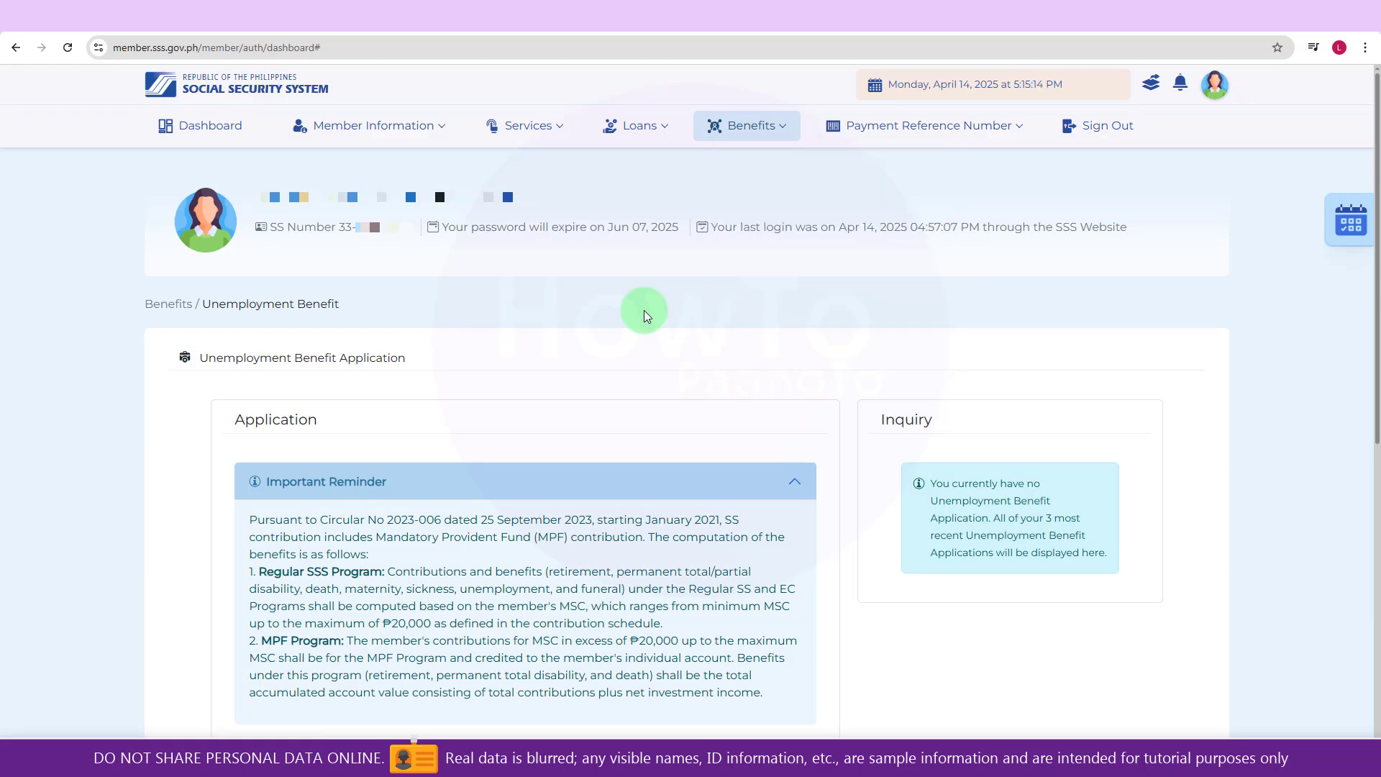
- Set the separation date of the unemployment benefit application to 03/13/2025
{"action": "scroll", "coordinate": [624, 378], "scroll_direction": "down", "scroll_amount": 5}
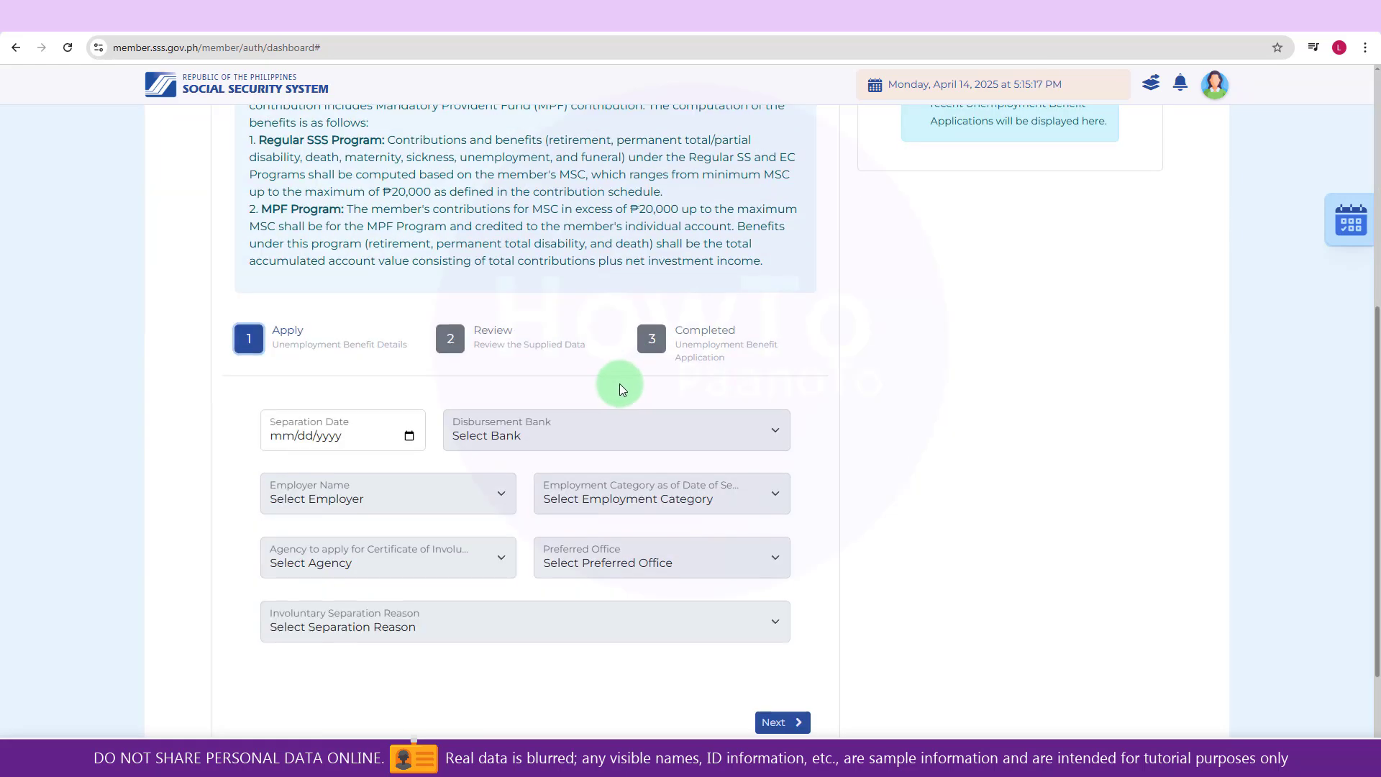
{"action": "left_click", "coordinate": [409, 436]}
{"action": "left_click", "coordinate": [278, 556]}
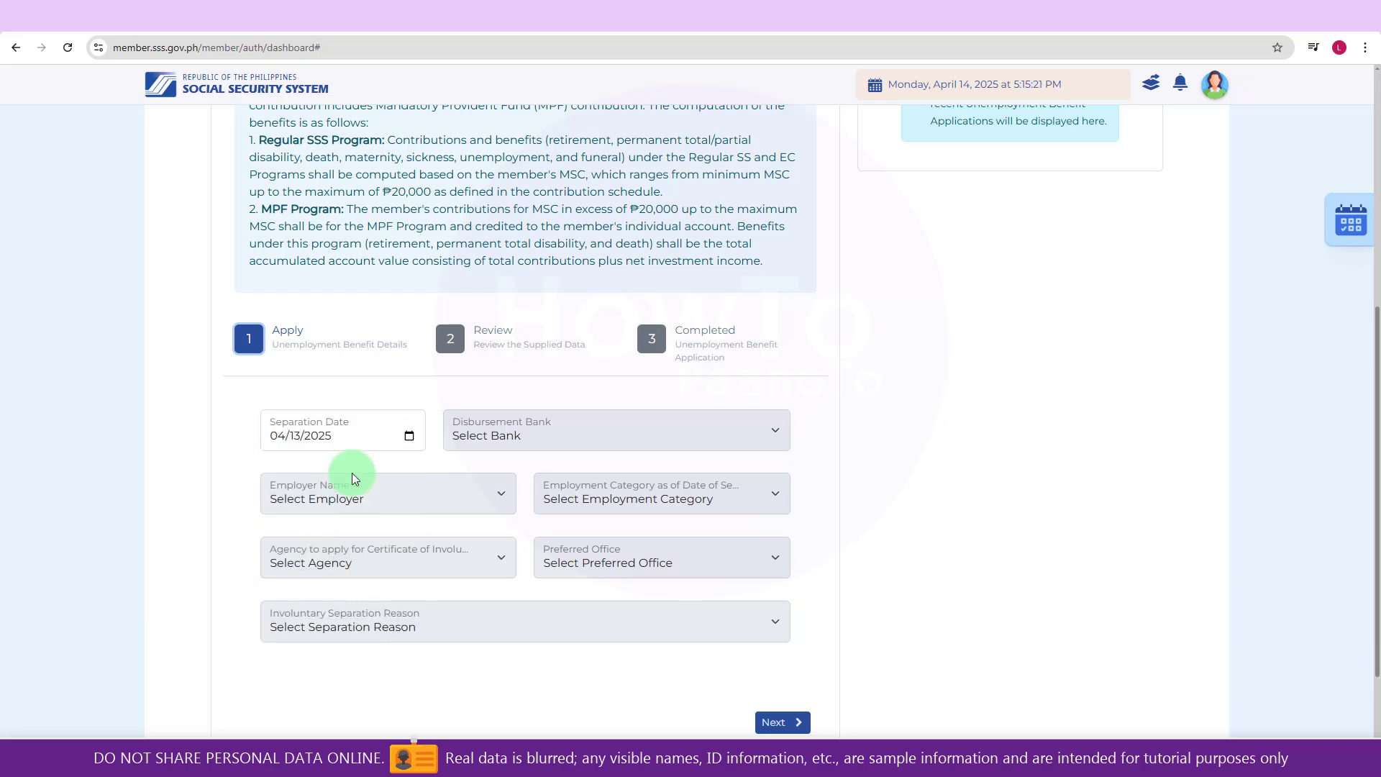
{"action": "left_click", "coordinate": [408, 435]}
{"action": "left_click", "coordinate": [382, 469]}
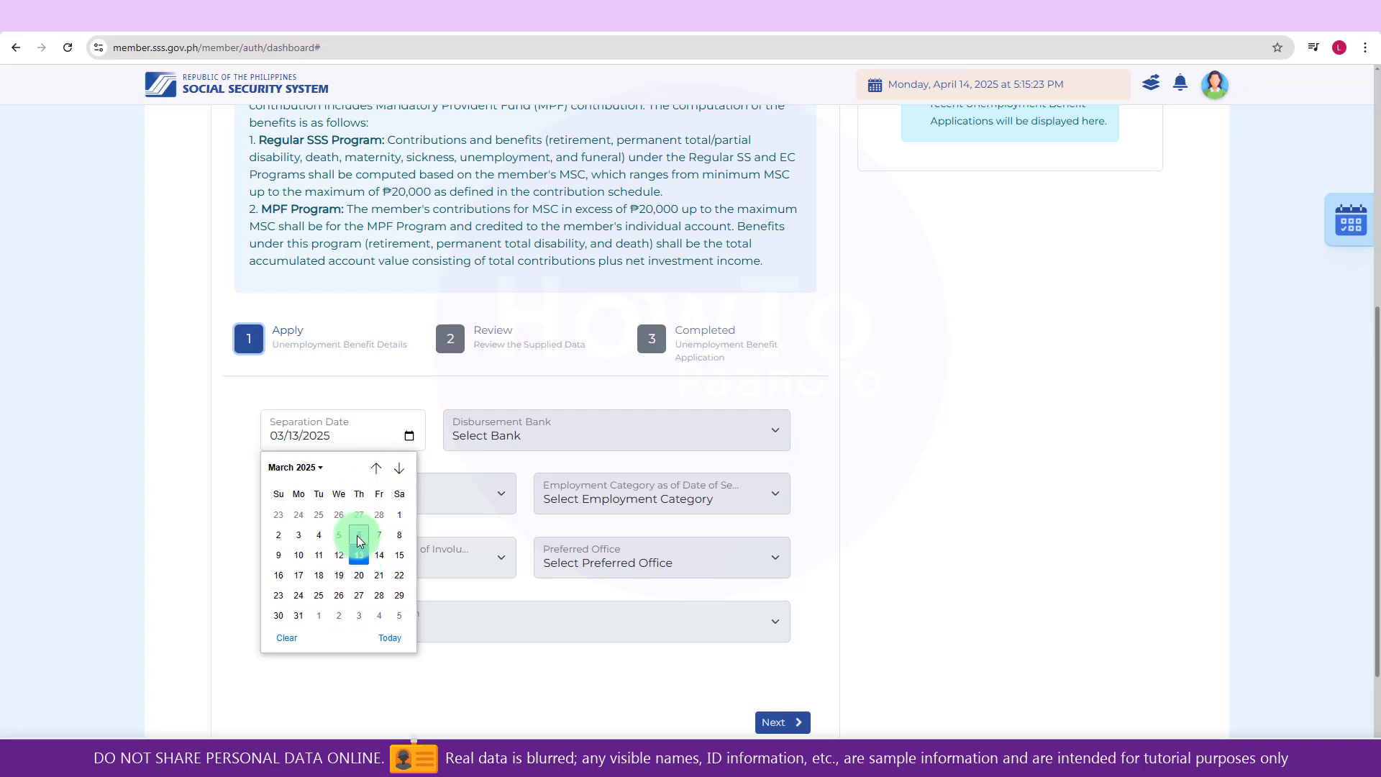
- Try 2024 as the year of the separation date, set it back to 2025 and read the resulting notice
{"action": "left_click", "coordinate": [326, 438]}
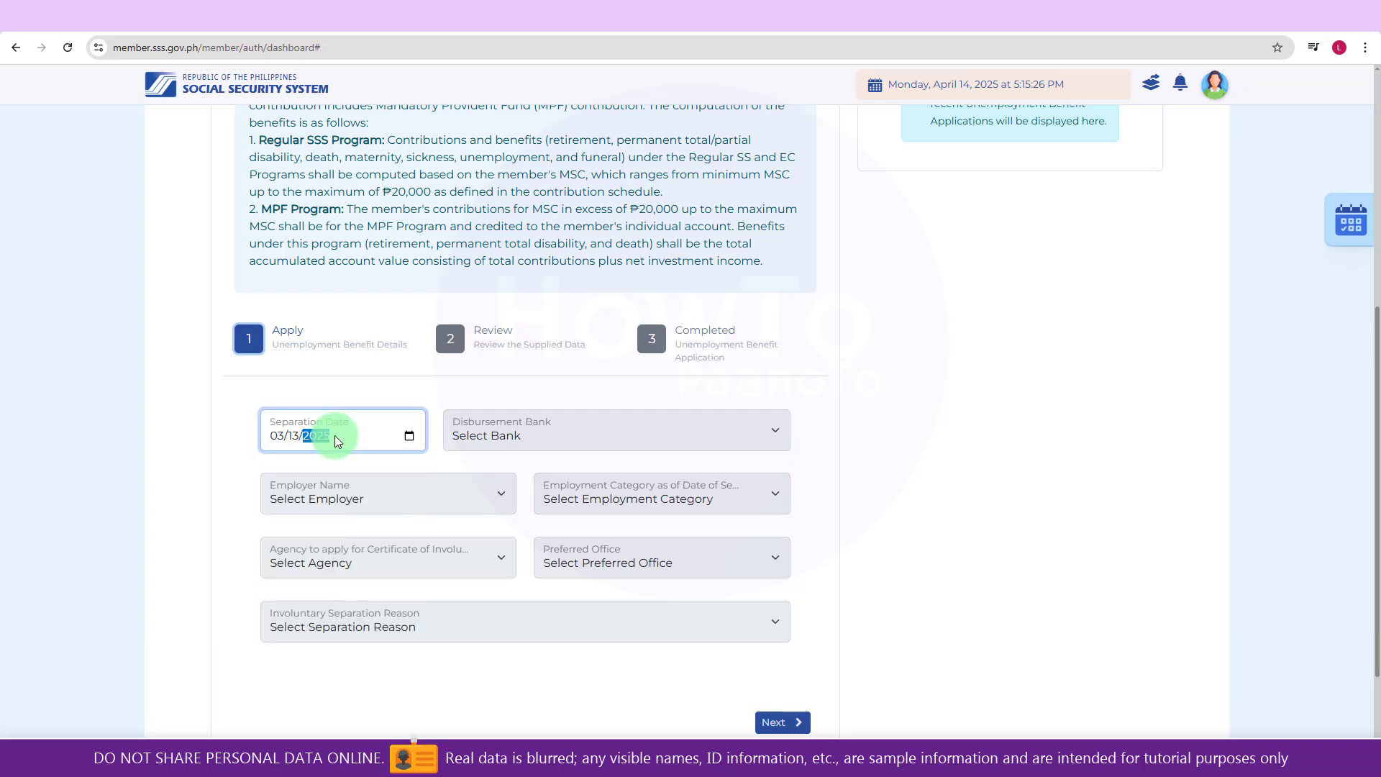
{"action": "left_click", "coordinate": [667, 677]}
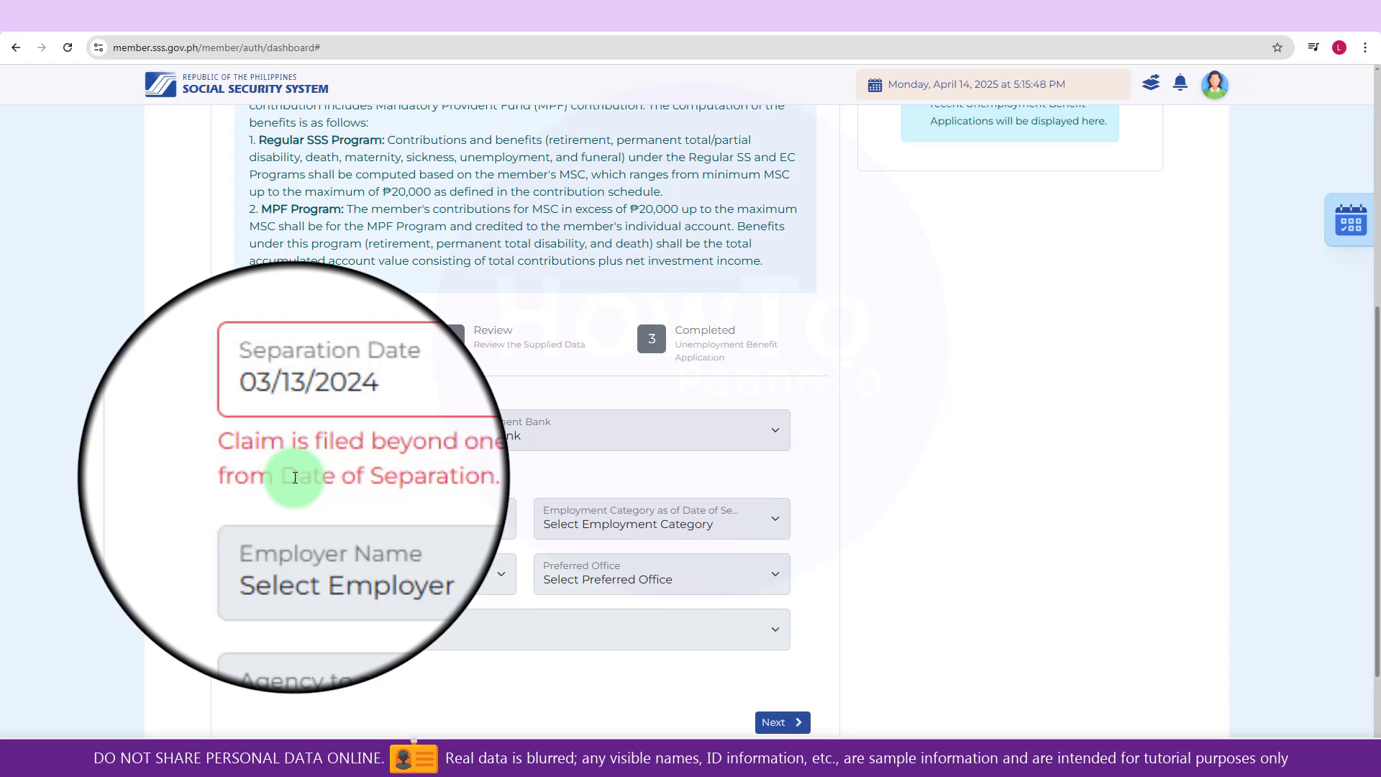
{"action": "left_click", "coordinate": [316, 439]}
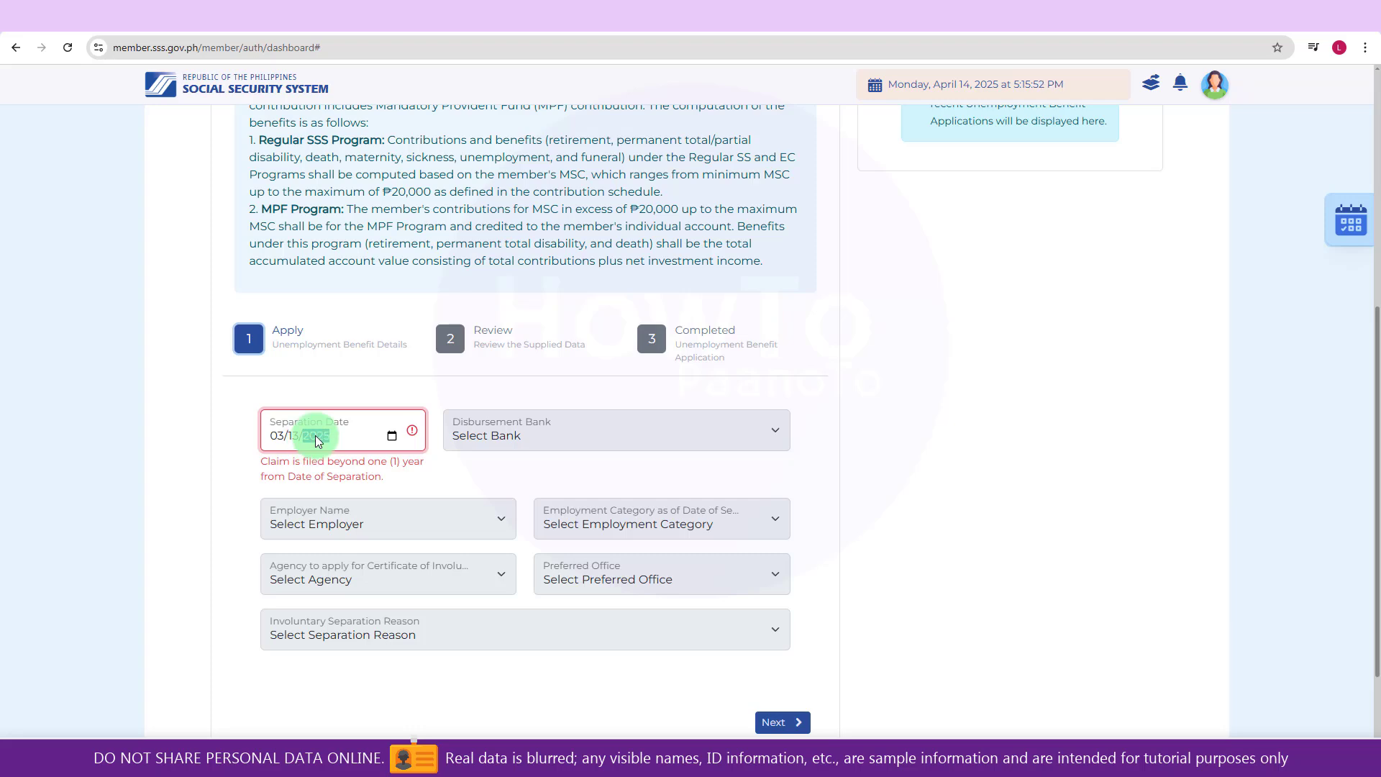
{"action": "scroll", "coordinate": [690, 527], "scroll_direction": "up", "scroll_amount": 1}
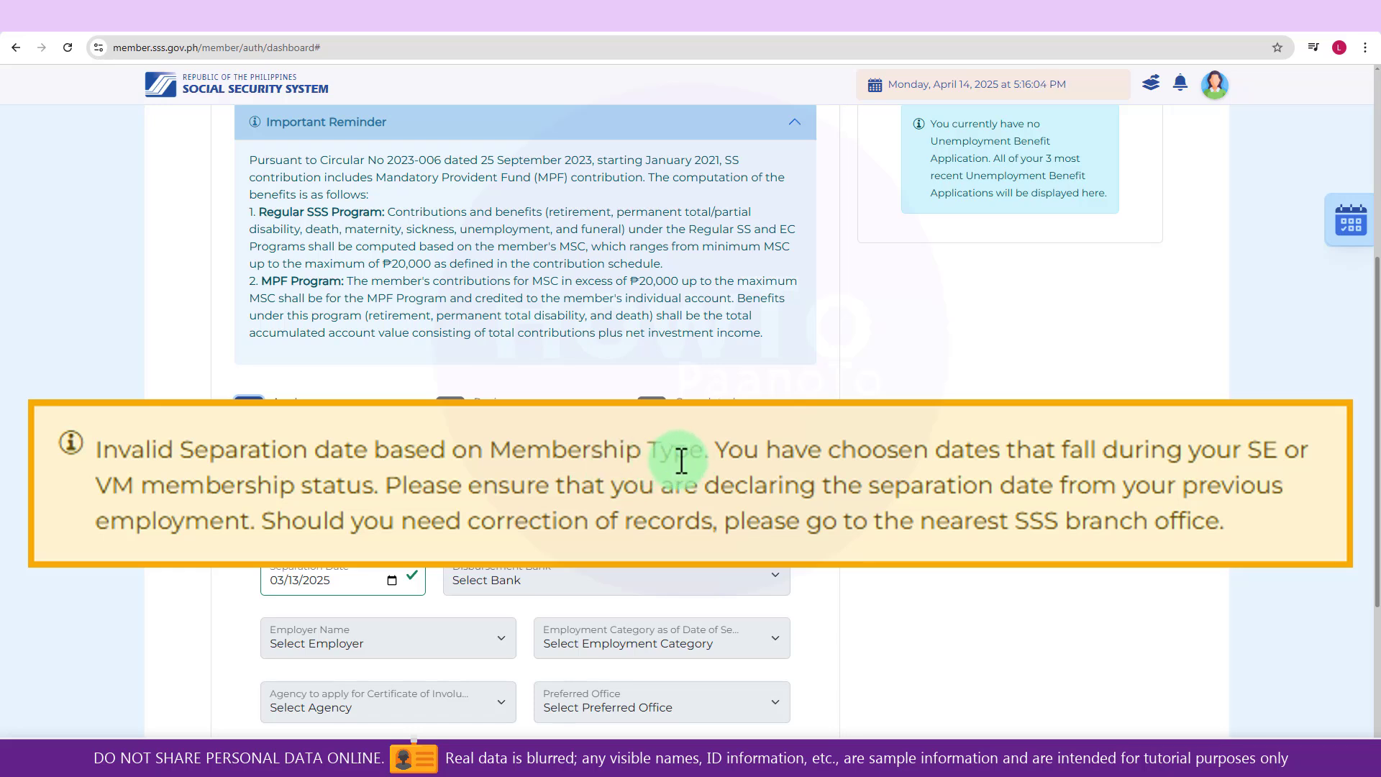
{"action": "scroll", "coordinate": [497, 368], "scroll_direction": "down", "scroll_amount": 3}
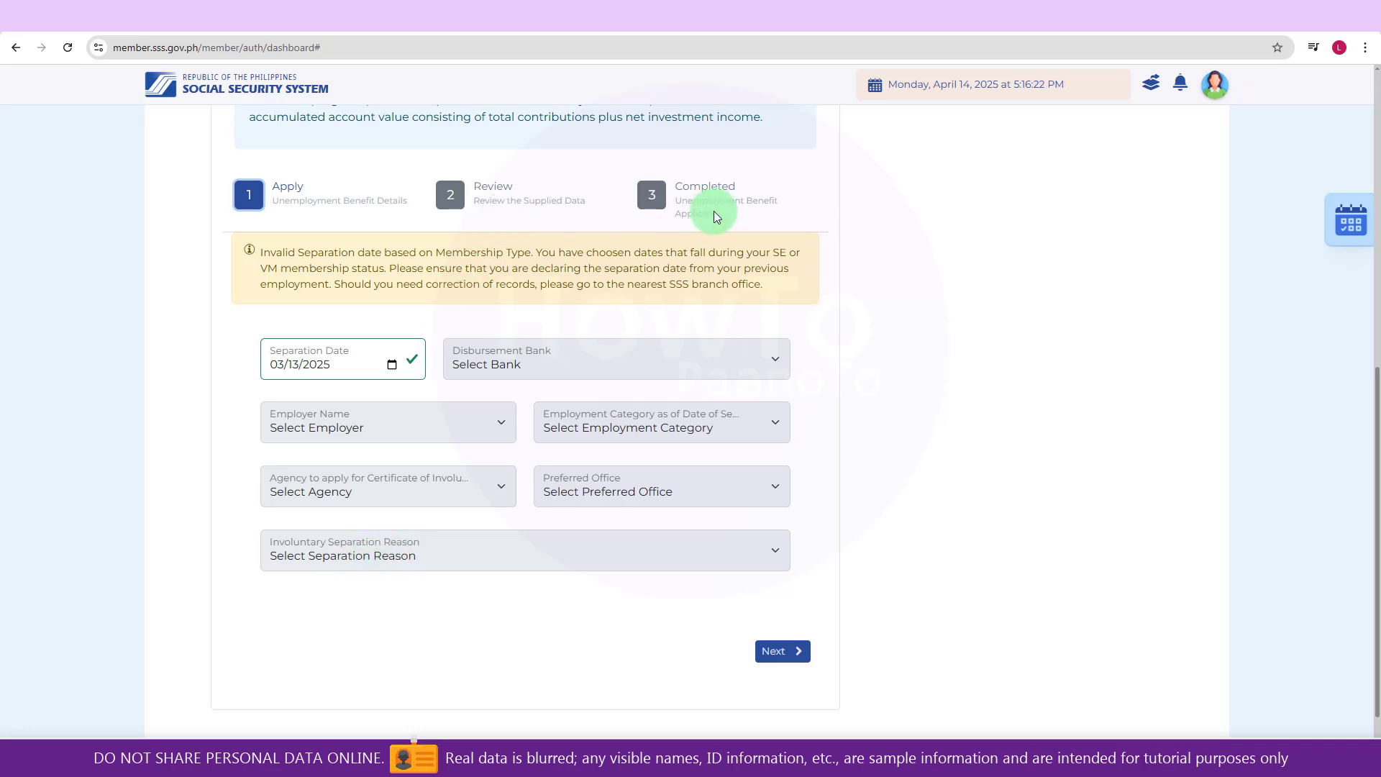
- Leave the unemployment application and open the Sickness Benefit application page
{"action": "scroll", "coordinate": [710, 209], "scroll_direction": "up", "scroll_amount": 8}
{"action": "left_click", "coordinate": [768, 128]}
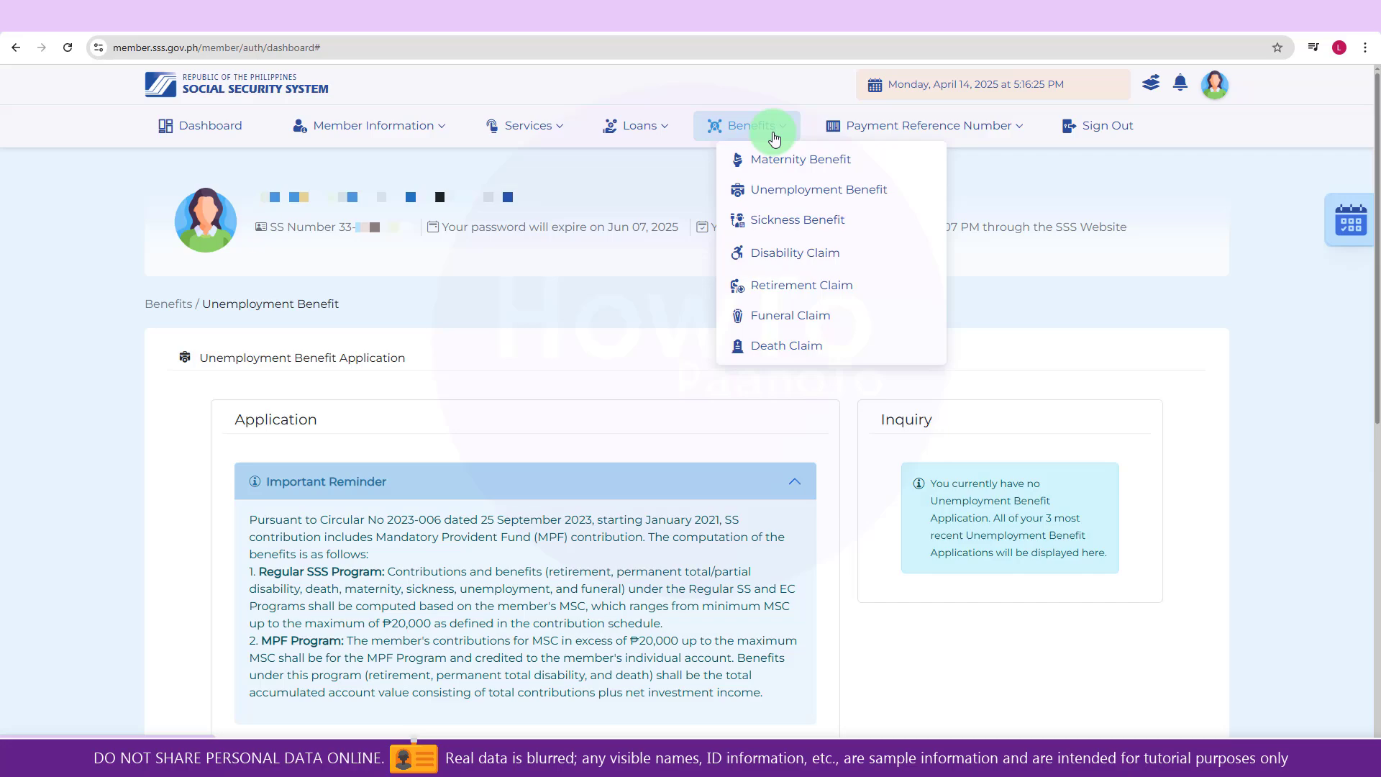
{"action": "left_click", "coordinate": [794, 222]}
{"action": "scroll", "coordinate": [555, 488], "scroll_direction": "down", "scroll_amount": 3}
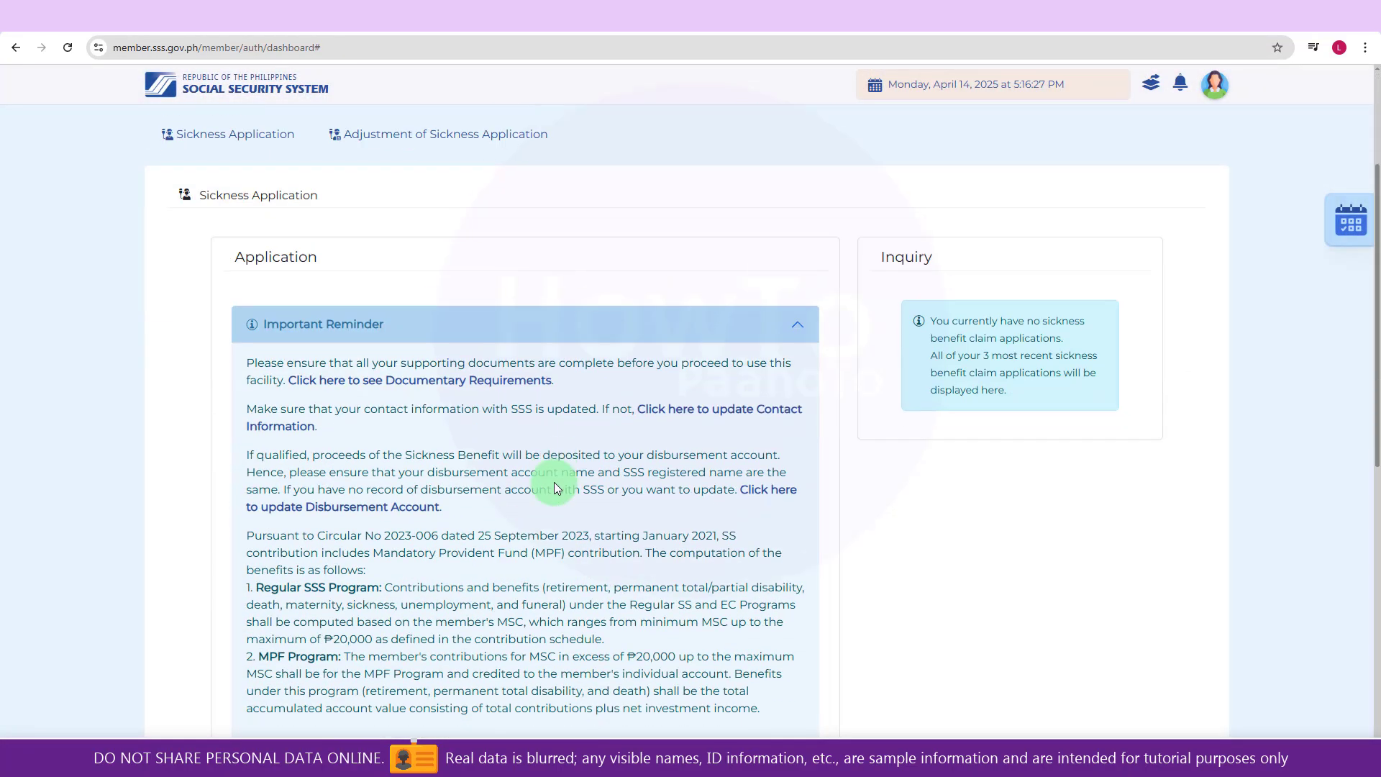
- Enter 03/01/2025 as the start of sickness, with home confinement and 10 days claimed
{"action": "scroll", "coordinate": [554, 488], "scroll_direction": "down", "scroll_amount": 8}
{"action": "left_click", "coordinate": [267, 330]}
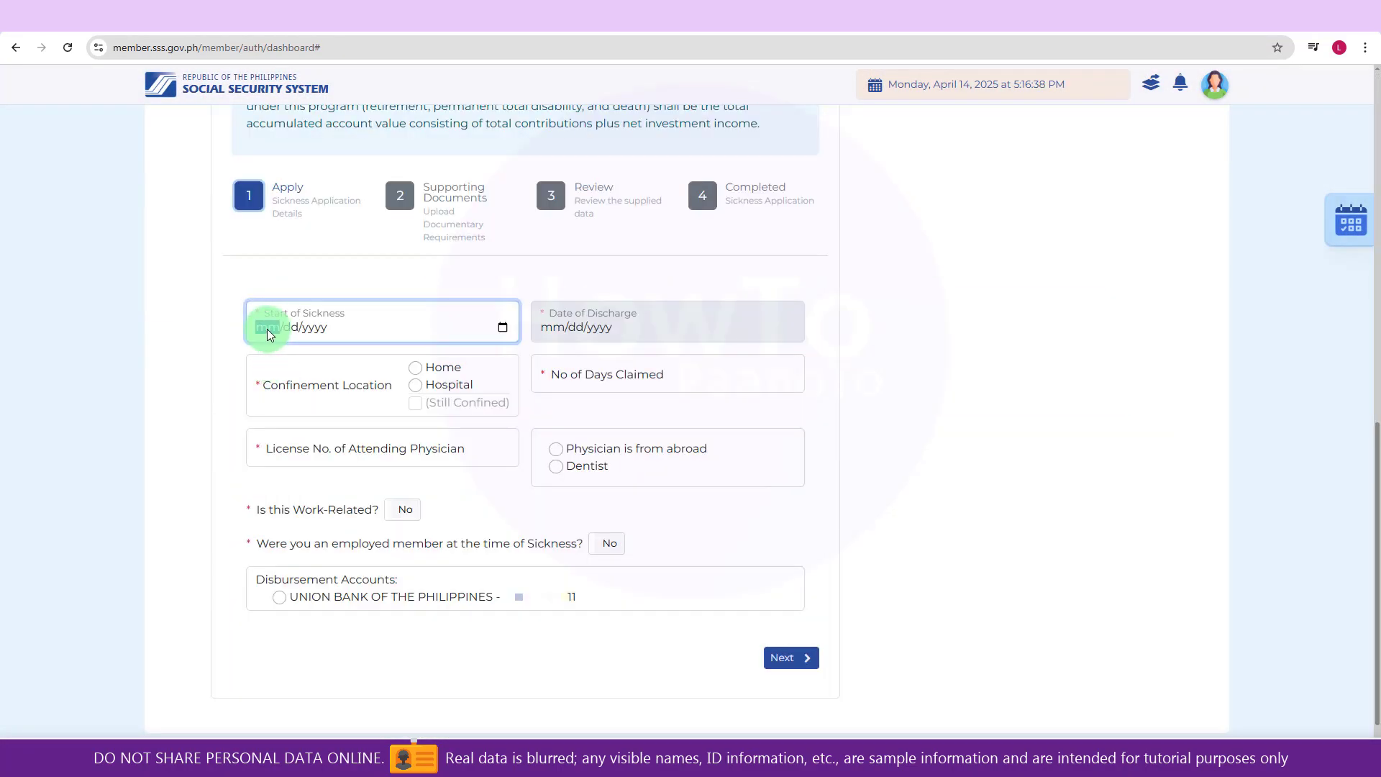
{"action": "type", "text": "03/01/2025"}
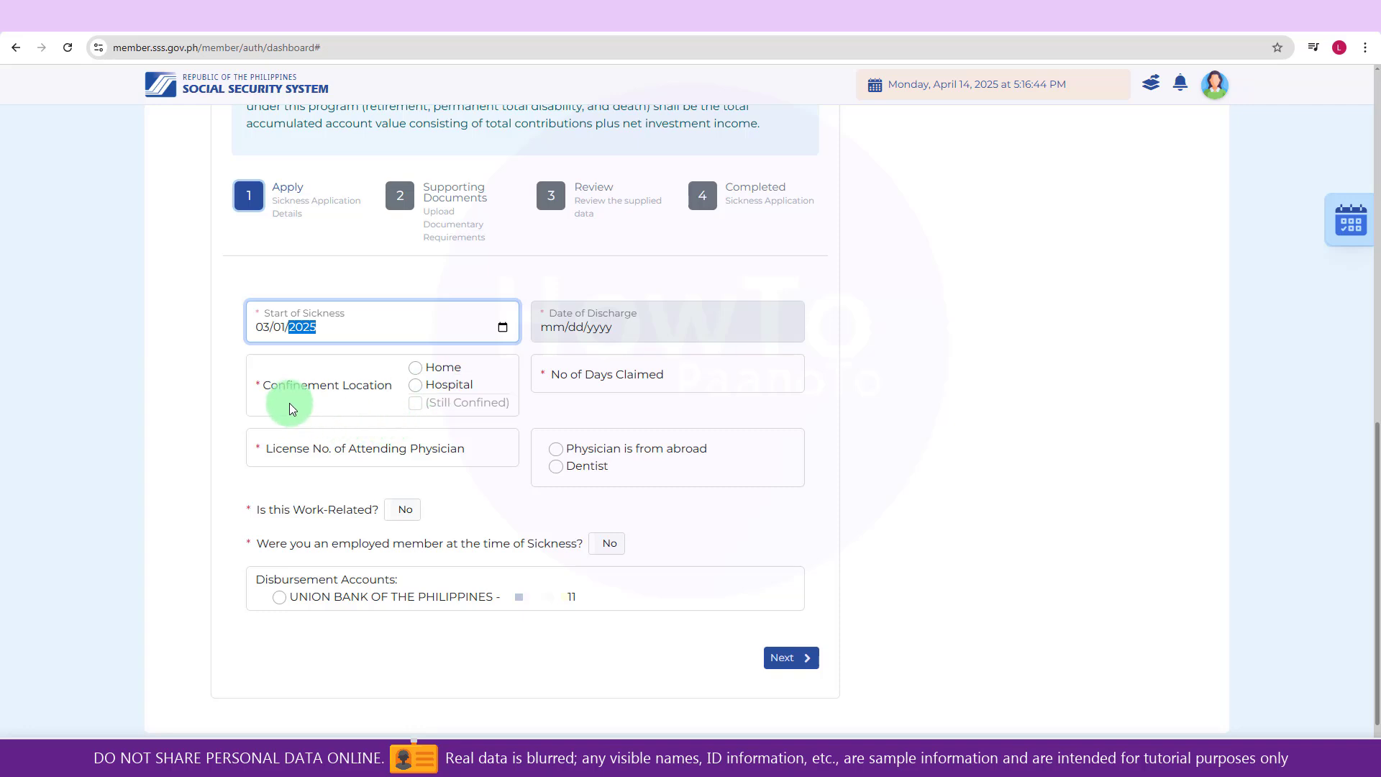
{"action": "left_click", "coordinate": [417, 368]}
{"action": "left_click", "coordinate": [563, 376]}
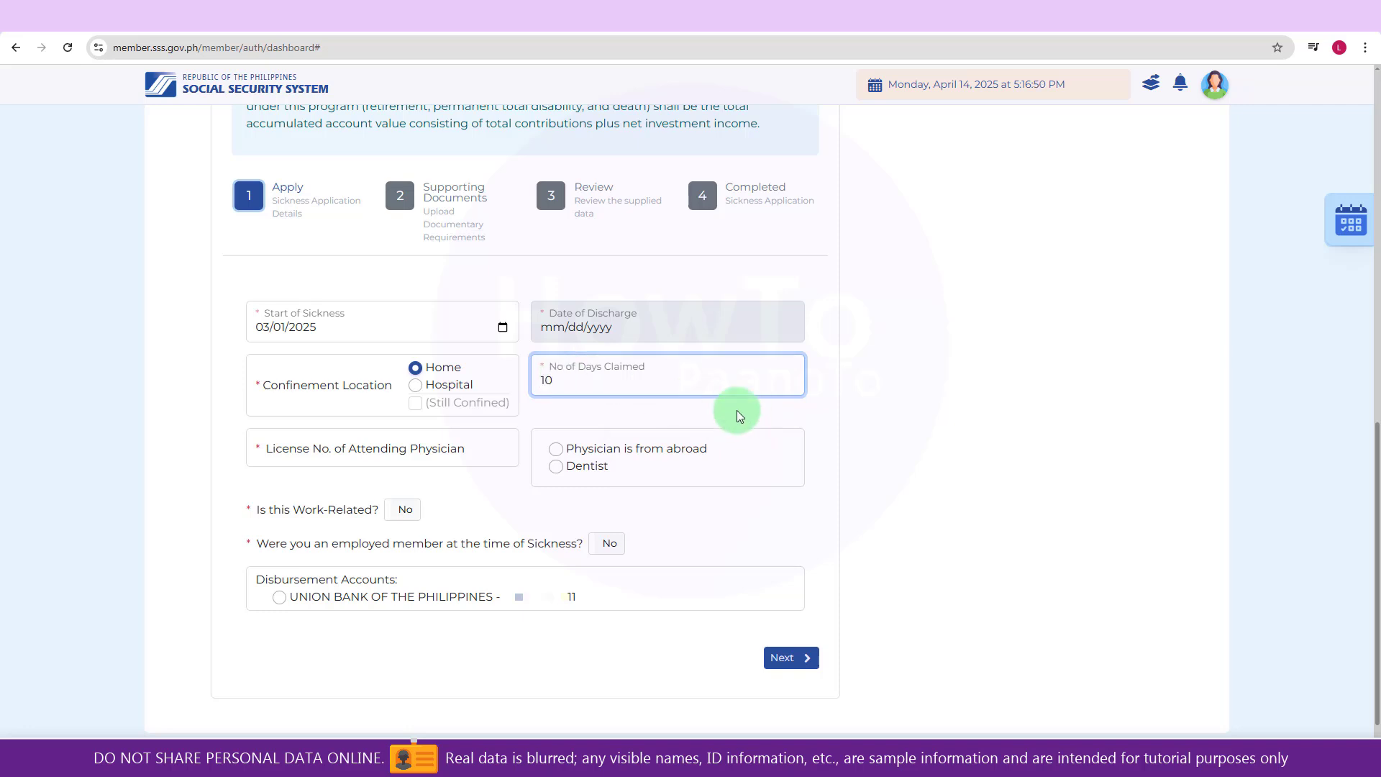
- Enter the attending physician's license number and mark the physician as being from abroad
{"action": "left_click", "coordinate": [345, 450]}
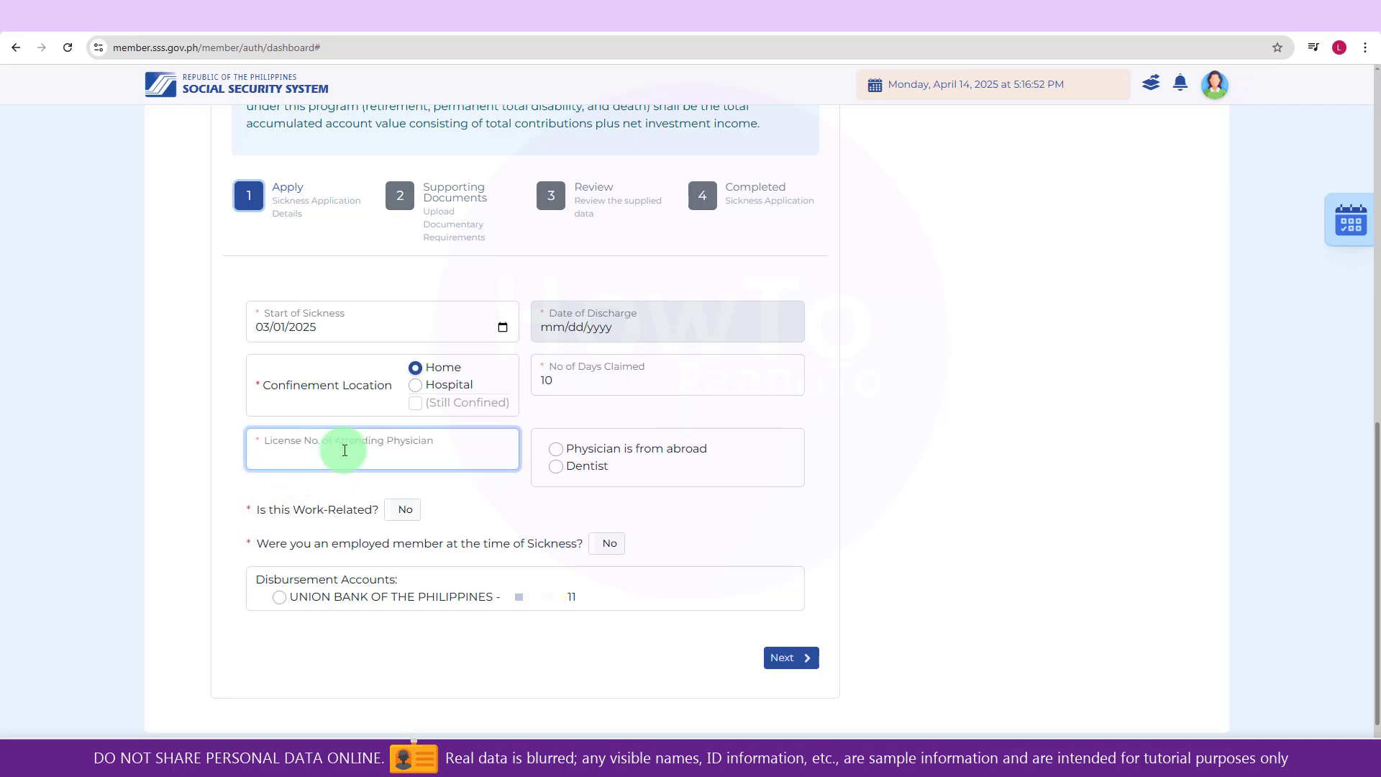
{"action": "type", "text": "125"}
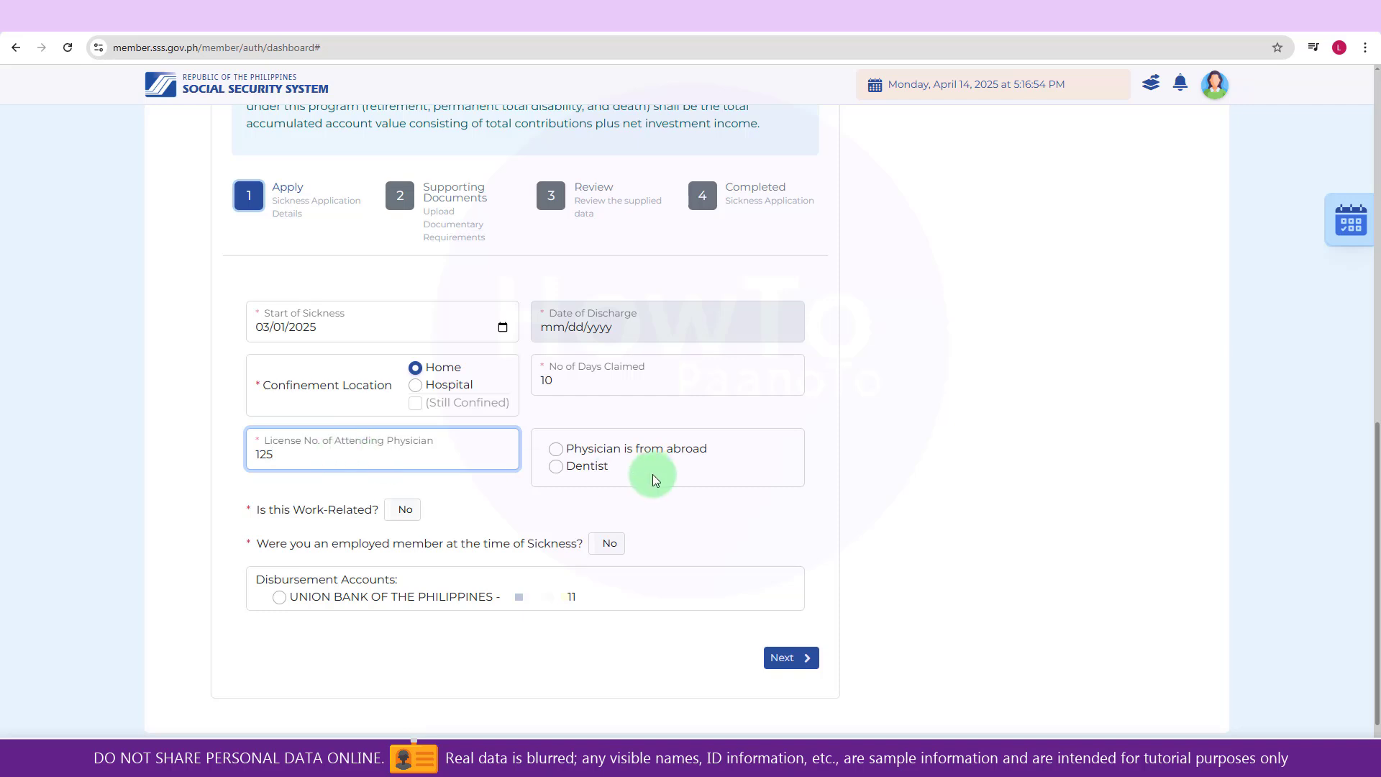
{"action": "left_click", "coordinate": [555, 450]}
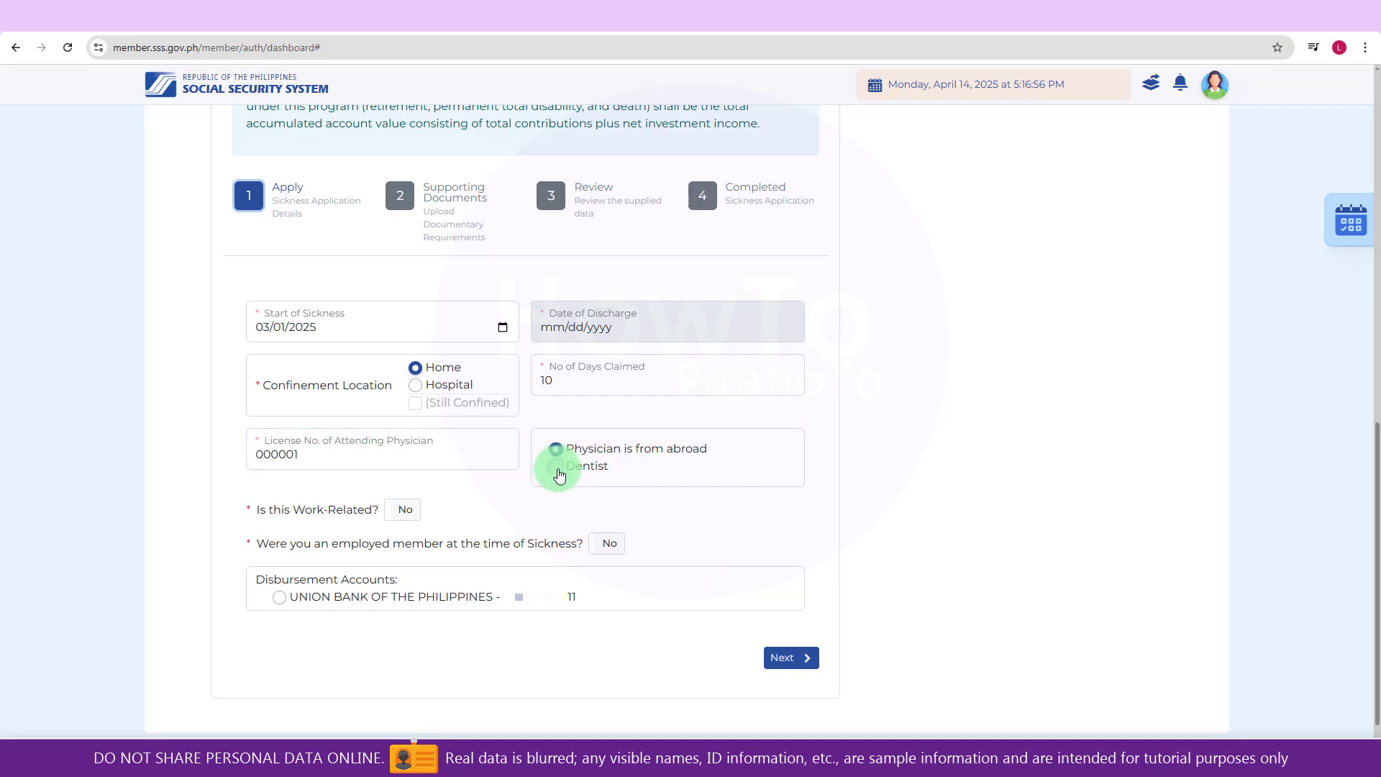
{"action": "left_click", "coordinate": [555, 450]}
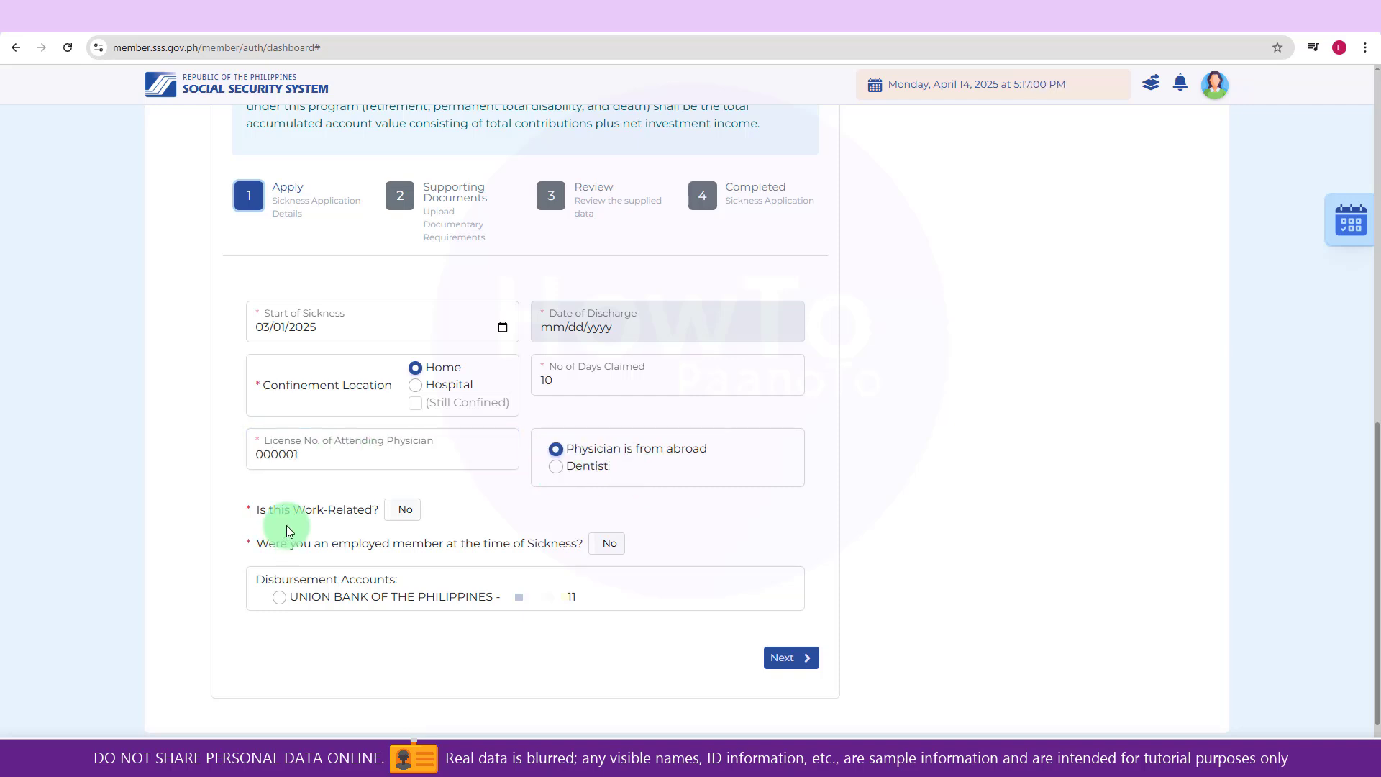
- Answer No to both the work-related question and the question about being employed at the time of sickness
{"action": "left_click", "coordinate": [405, 512]}
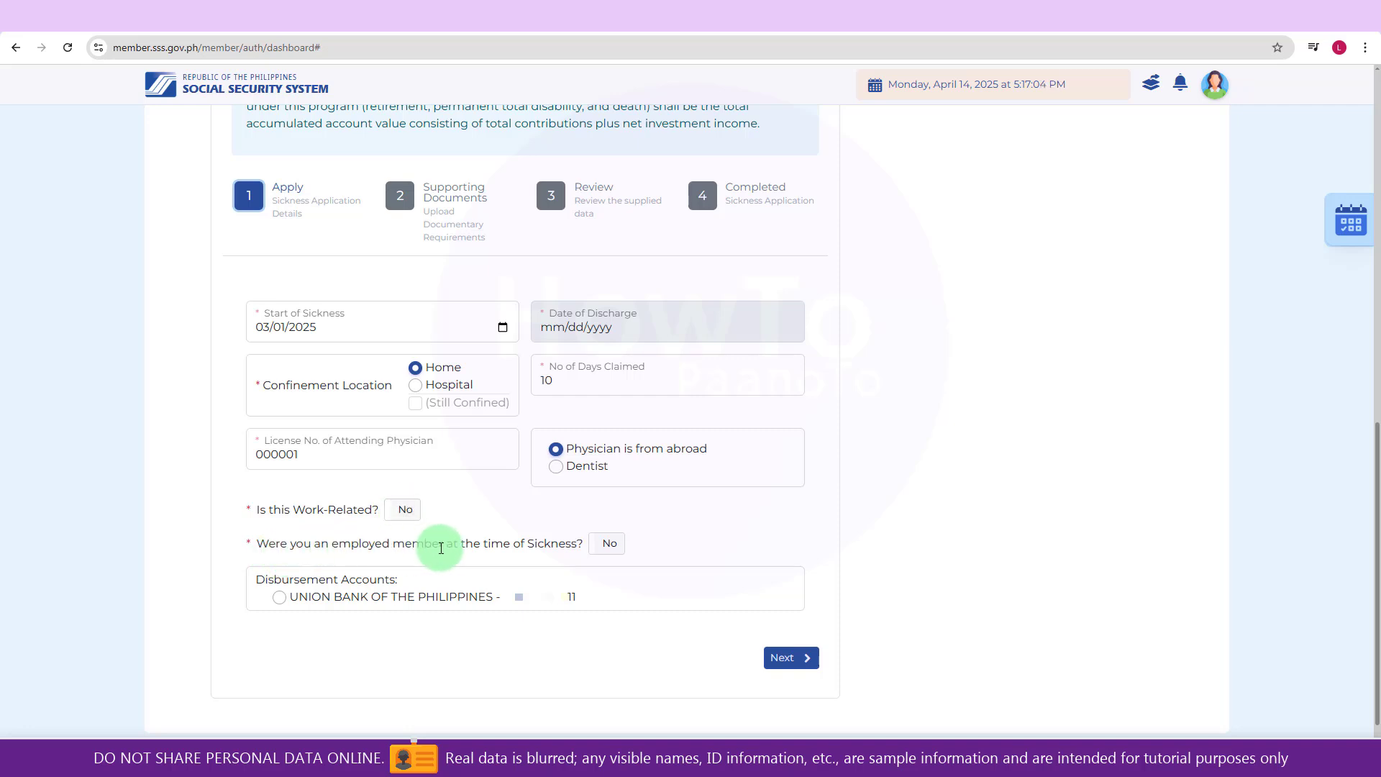
{"action": "left_click", "coordinate": [603, 551]}
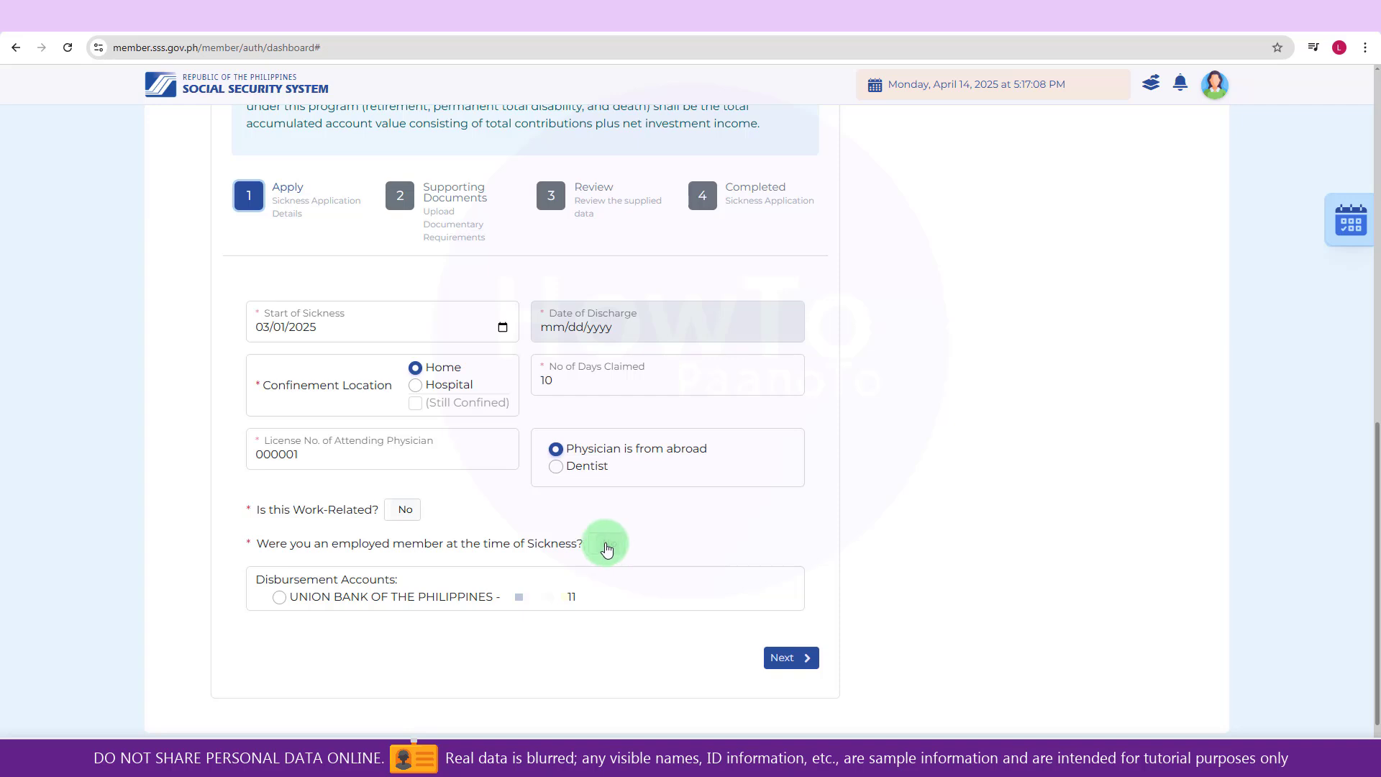
{"action": "left_click", "coordinate": [608, 553]}
- Select the Union Bank of the Philippines account for the sickness claim and continue to the supporting documents stage
{"action": "left_click", "coordinate": [281, 601]}
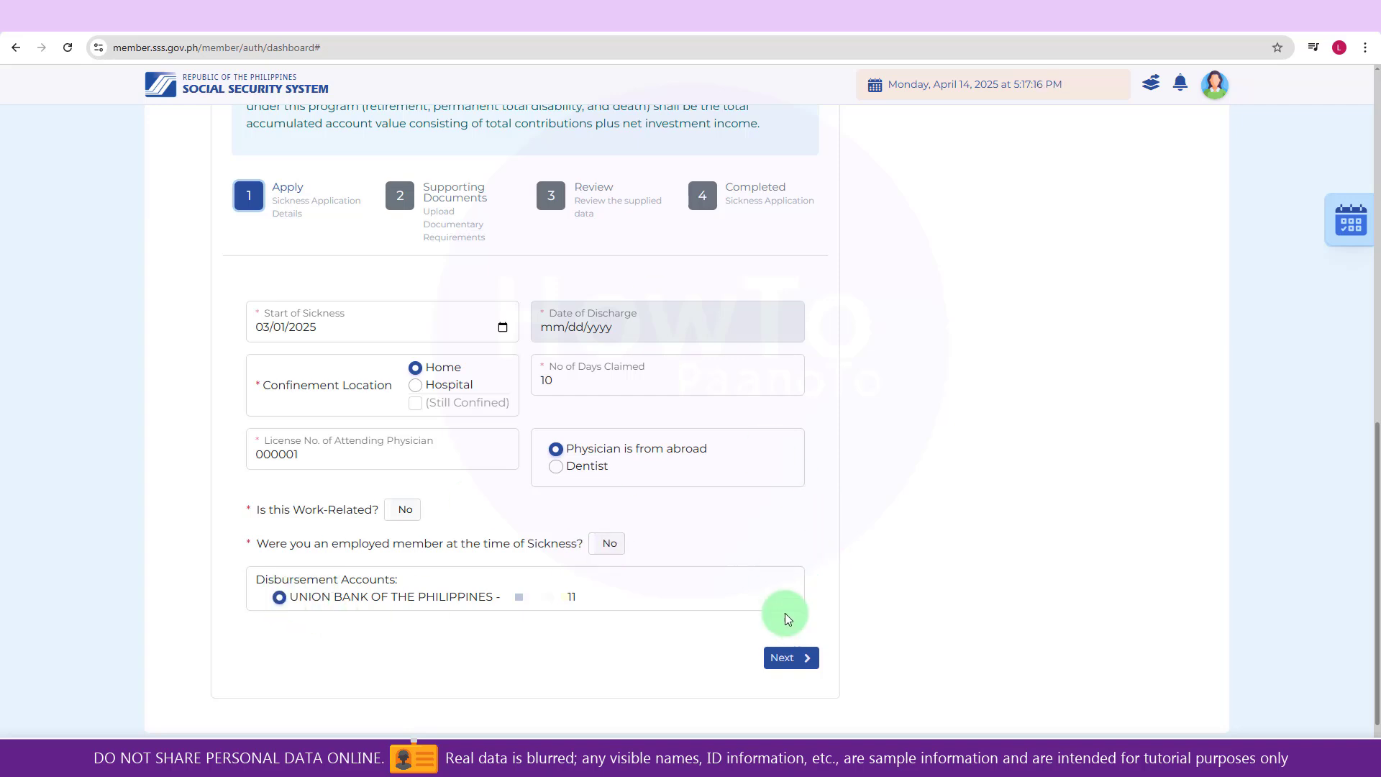
{"action": "left_click", "coordinate": [779, 658]}
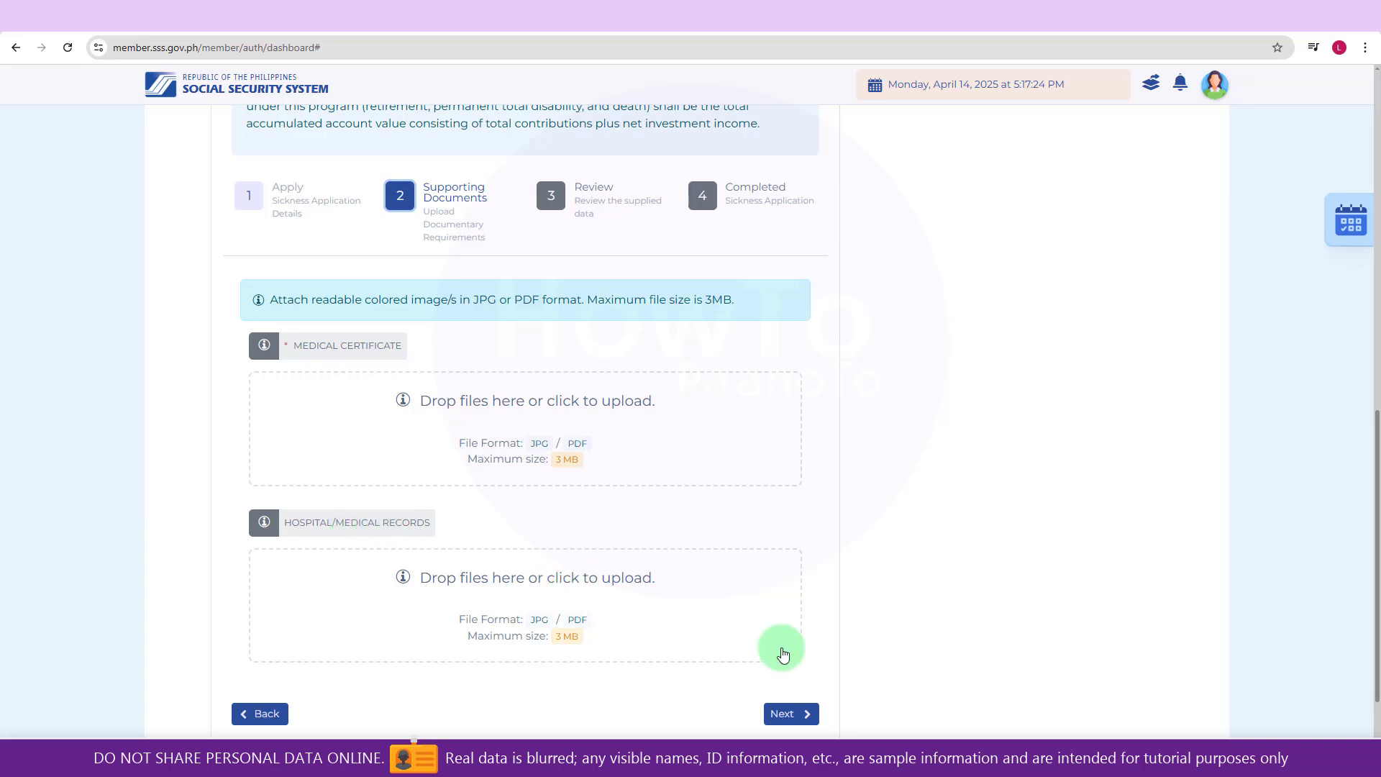
{"action": "left_click", "coordinate": [782, 716]}
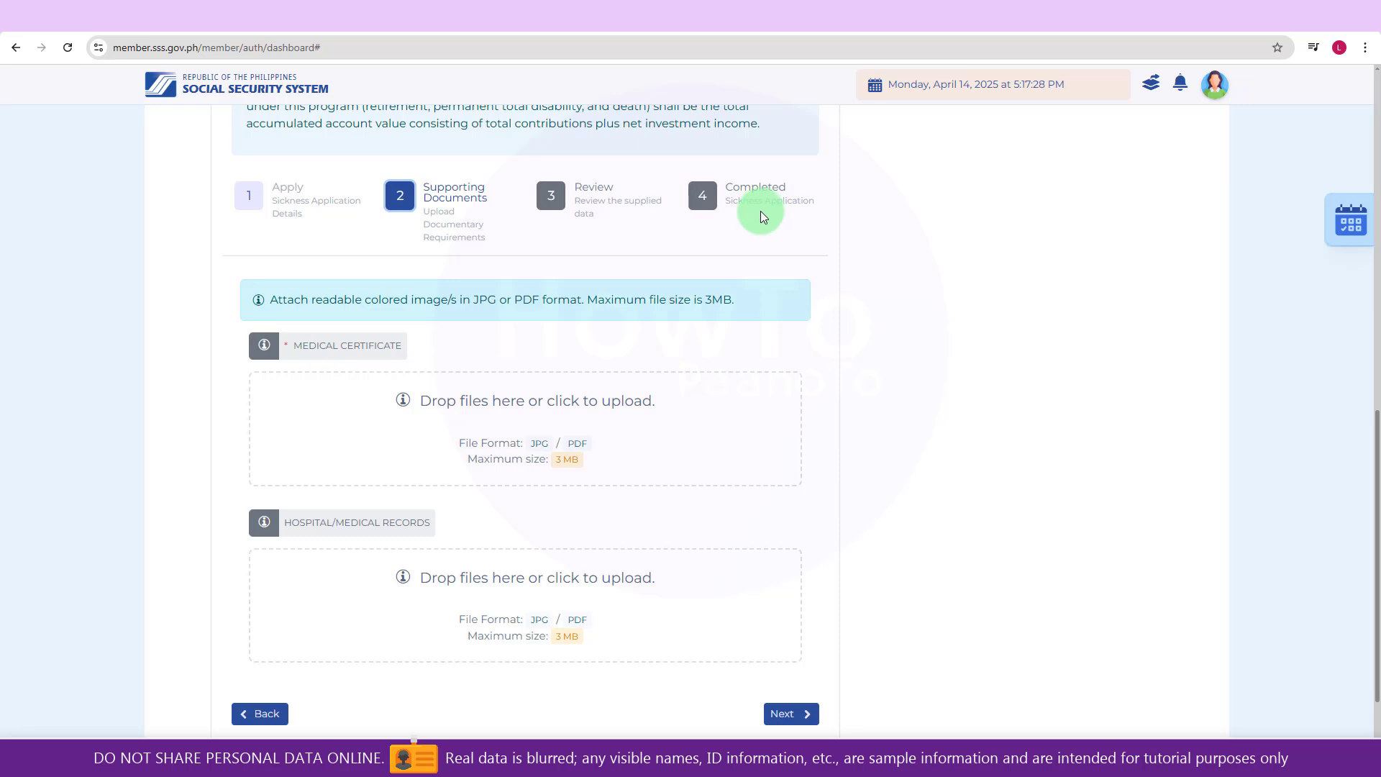
- Open the Disability Claim page and certify that its online filing reminders have been read and understood
{"action": "scroll", "coordinate": [1045, 490], "scroll_direction": "up", "scroll_amount": 10}
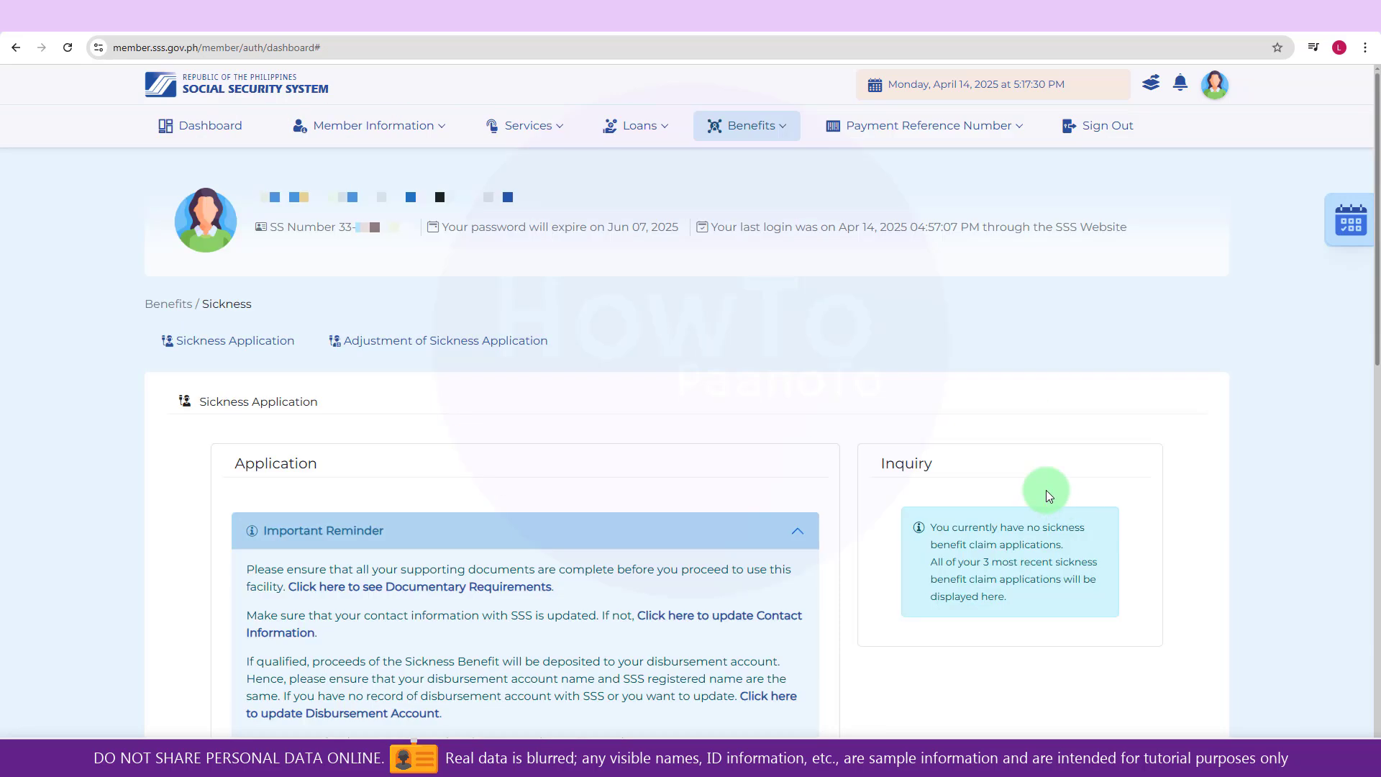
{"action": "left_click", "coordinate": [780, 135]}
{"action": "left_click", "coordinate": [802, 259]}
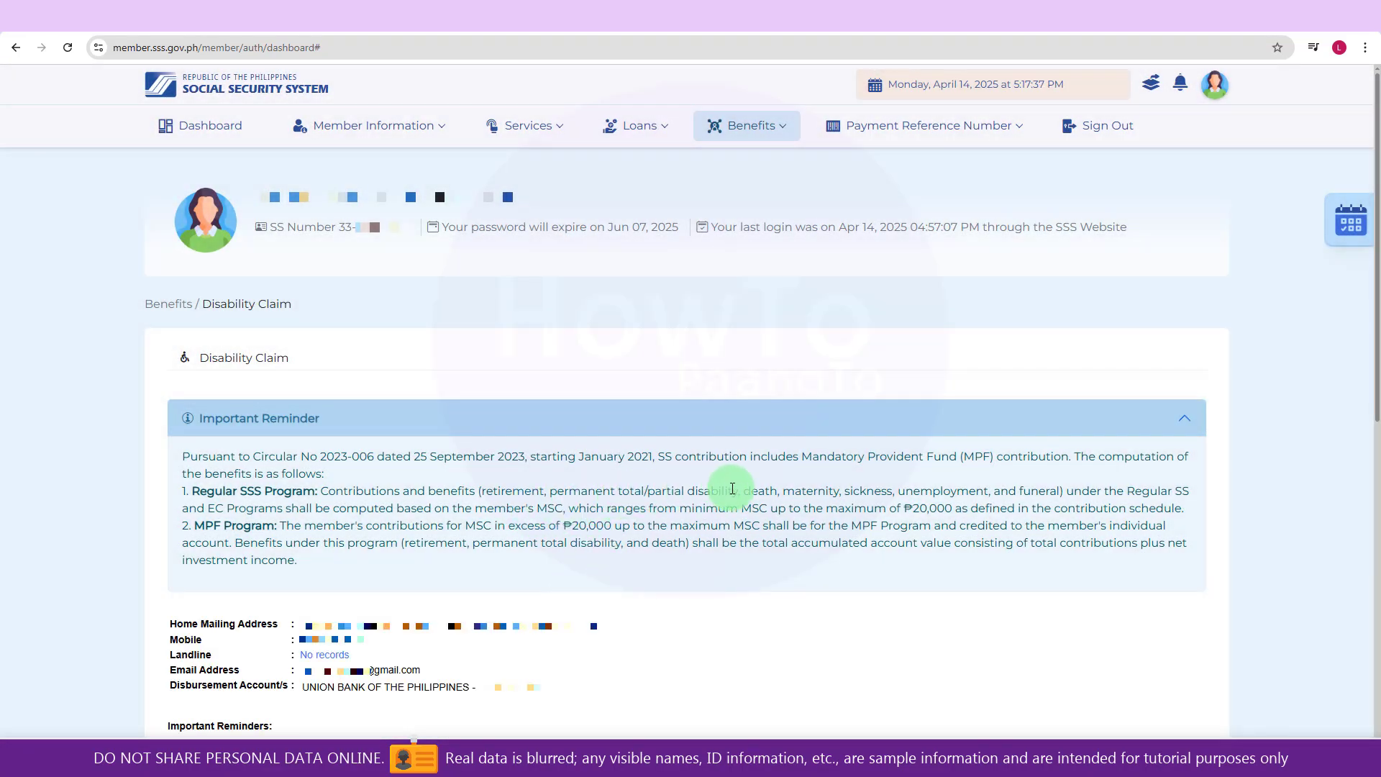
{"action": "left_click_drag", "start_coordinate": [732, 489], "coordinate": [712, 489]}
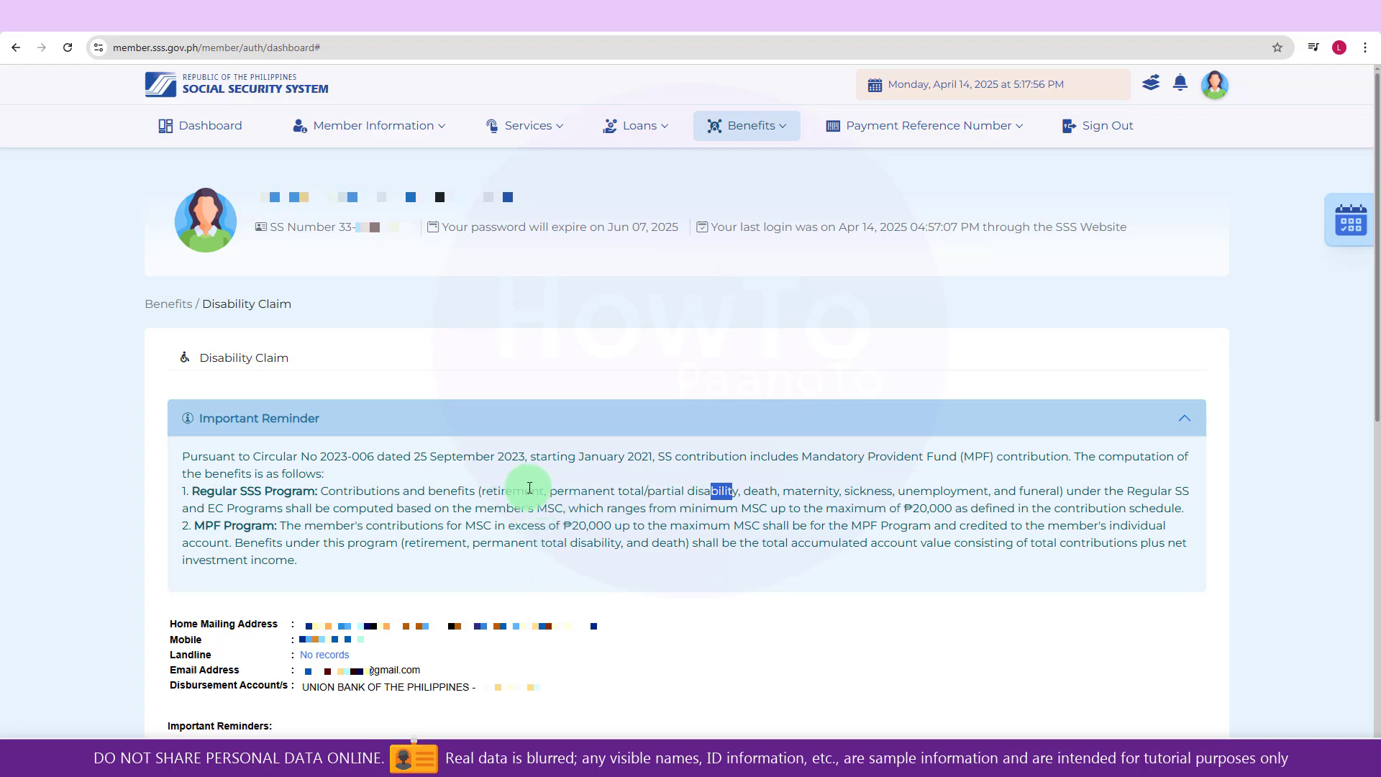
{"action": "scroll", "coordinate": [504, 597], "scroll_direction": "down", "scroll_amount": 4}
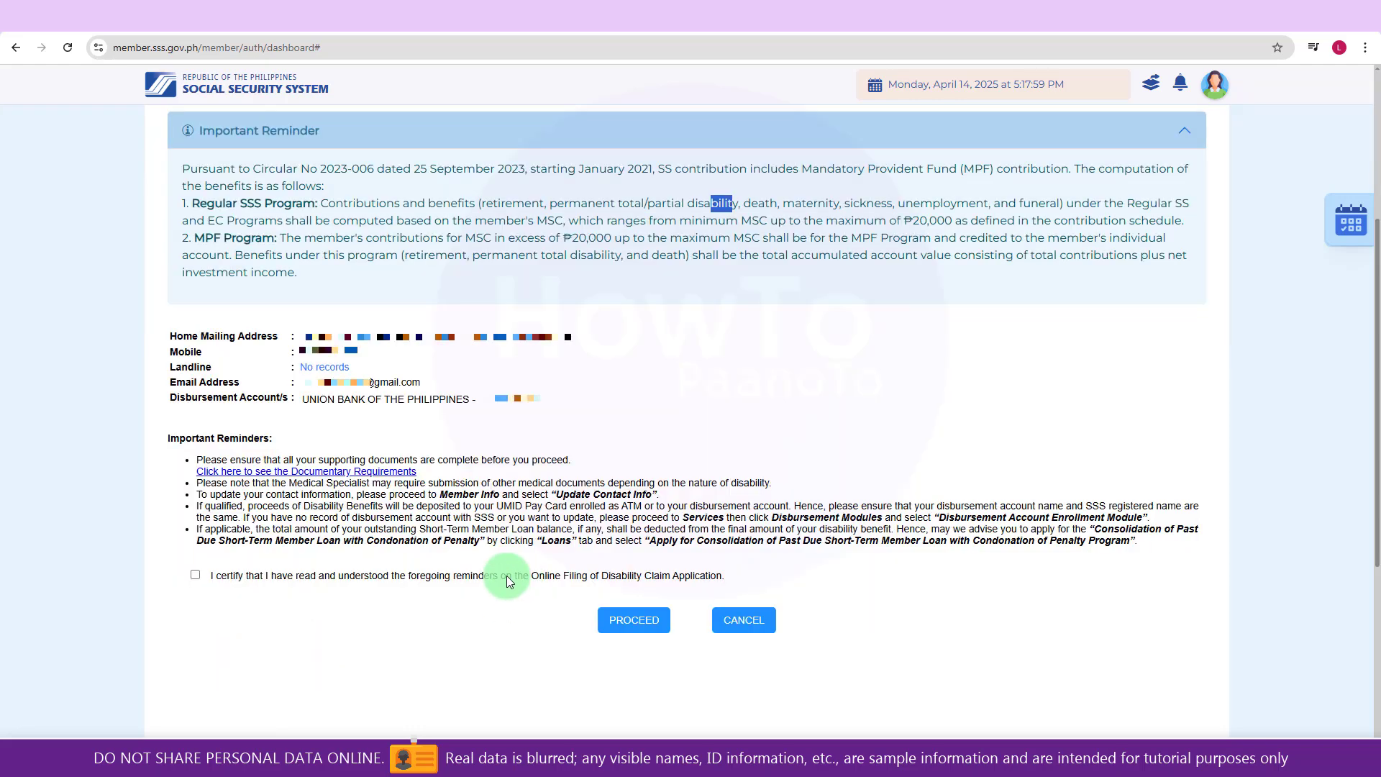
{"action": "left_click", "coordinate": [195, 575]}
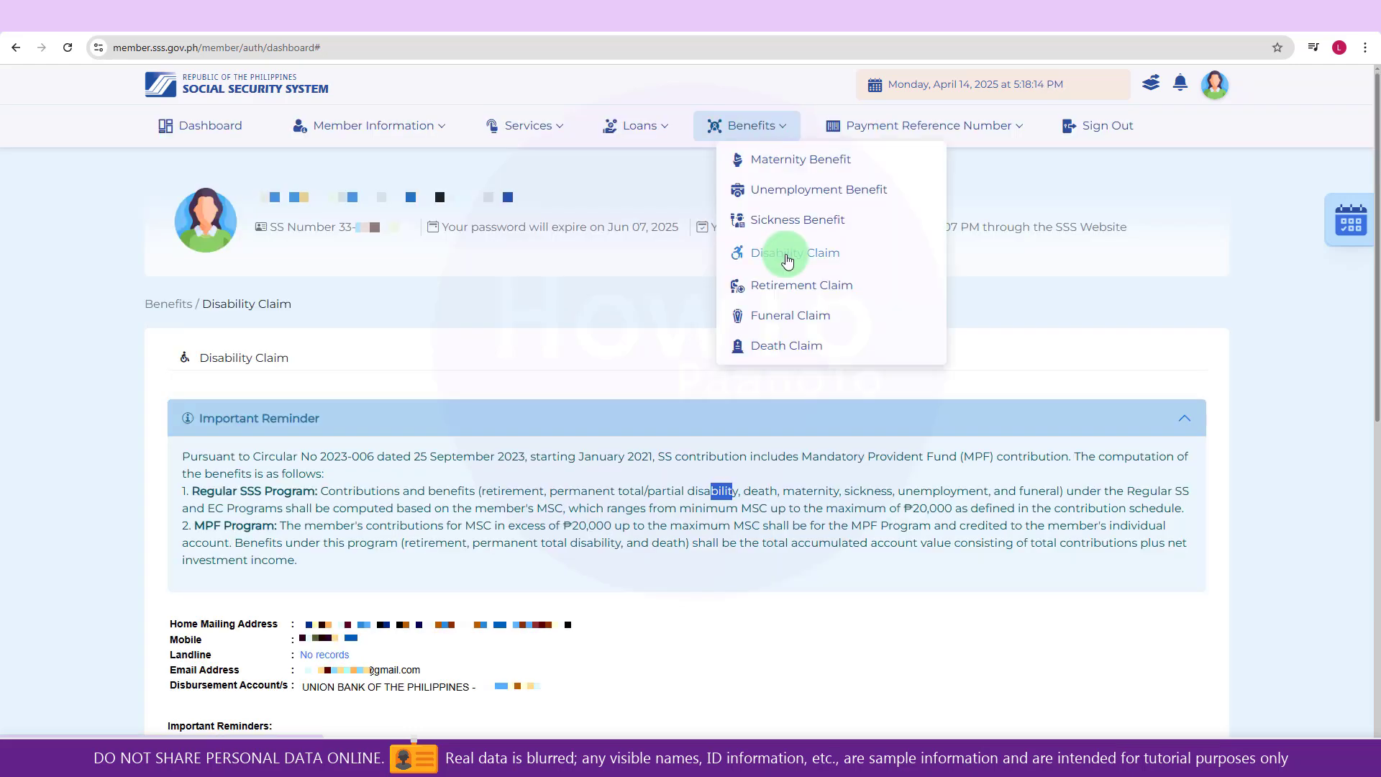
- Open the Retirement Claim page to check eligibility, and switch from it to the Funeral Claim page
{"action": "left_click", "coordinate": [787, 286]}
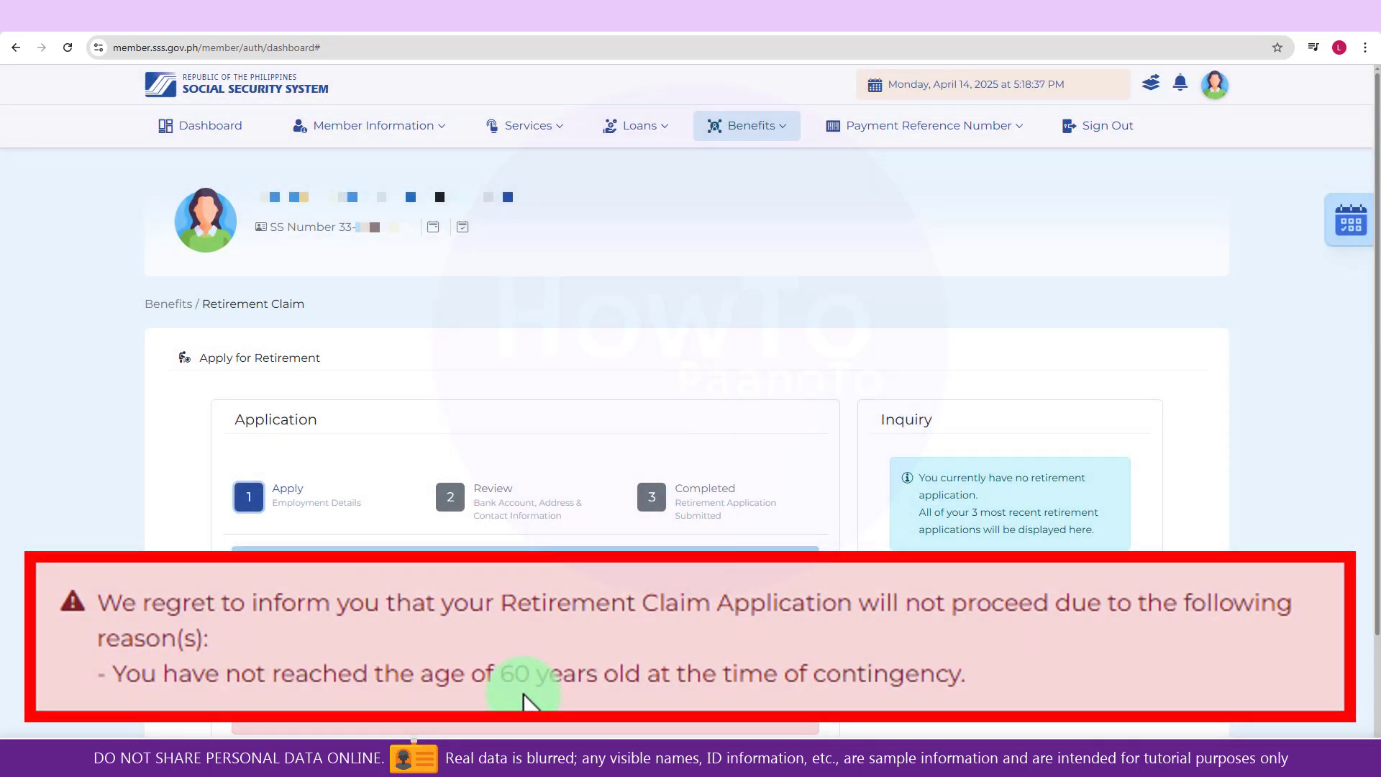
{"action": "left_click", "coordinate": [777, 126]}
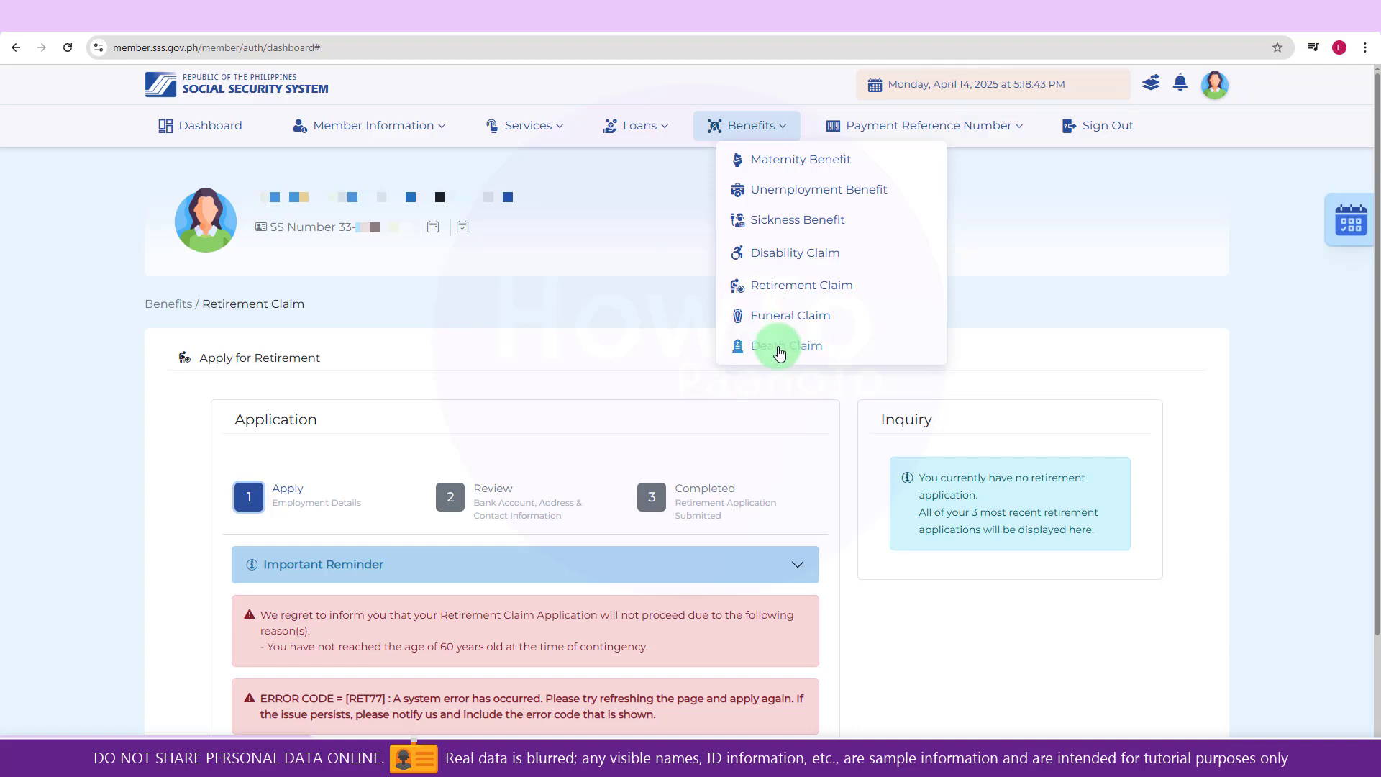
{"action": "left_click", "coordinate": [777, 317]}
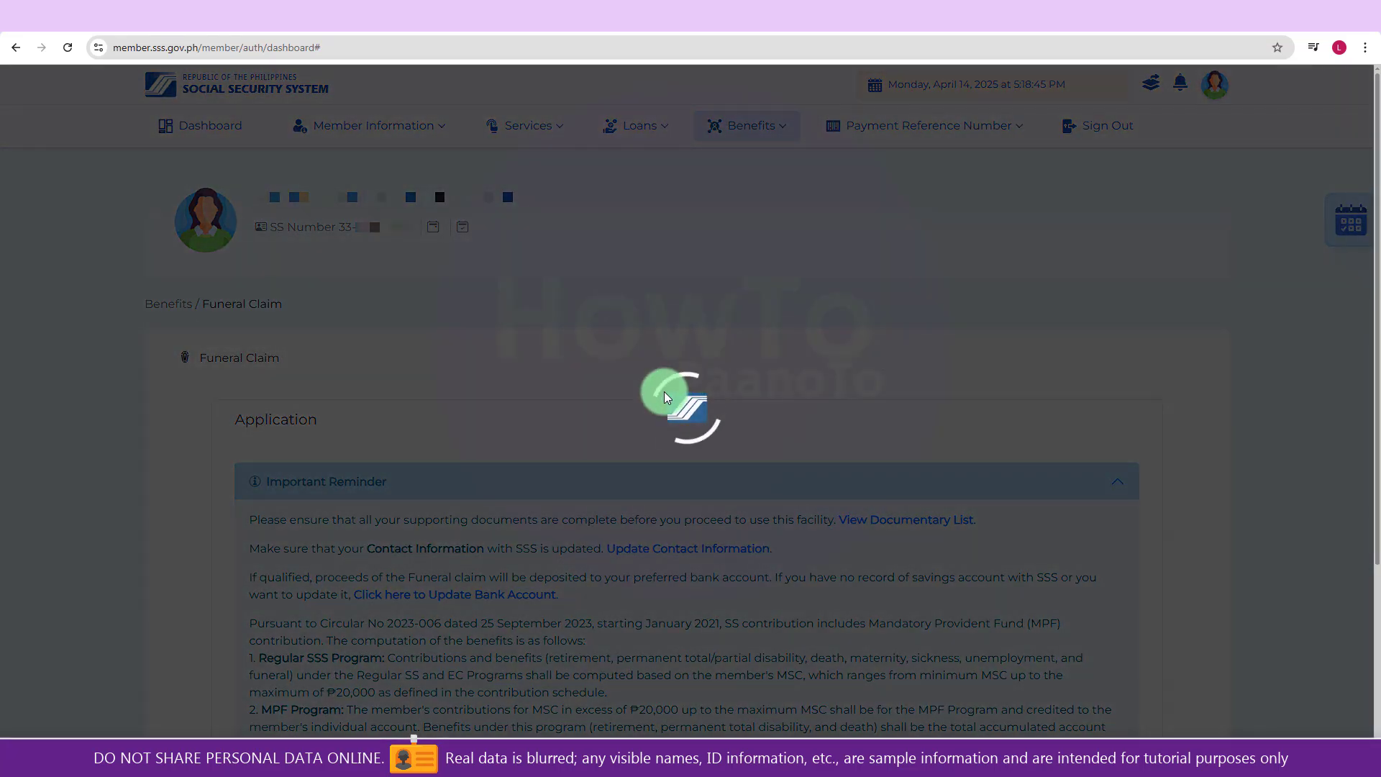
- Review the Funeral Claim reminders, the member details fields and the choices for relationship with the deceased
{"action": "scroll", "coordinate": [664, 389], "scroll_direction": "down", "scroll_amount": 3}
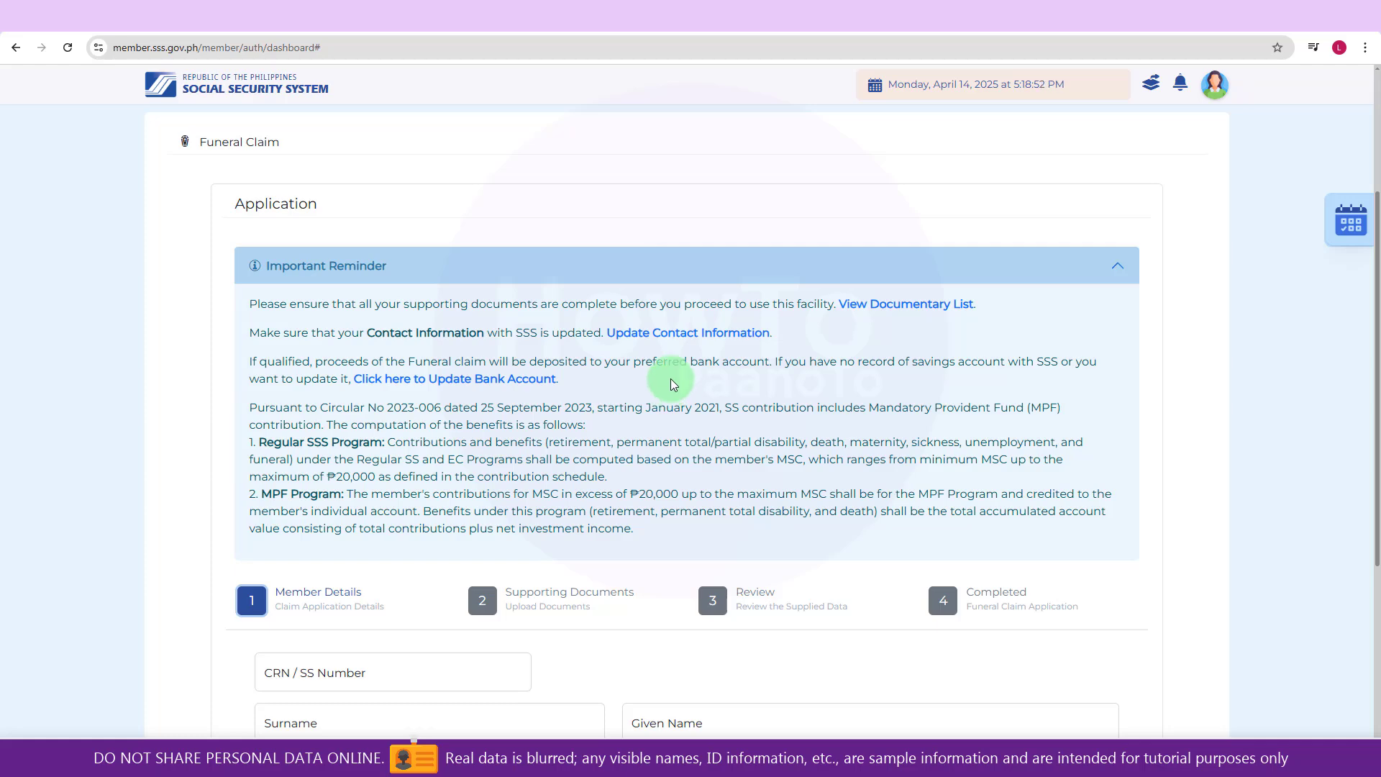
{"action": "scroll", "coordinate": [670, 384], "scroll_direction": "down", "scroll_amount": 3}
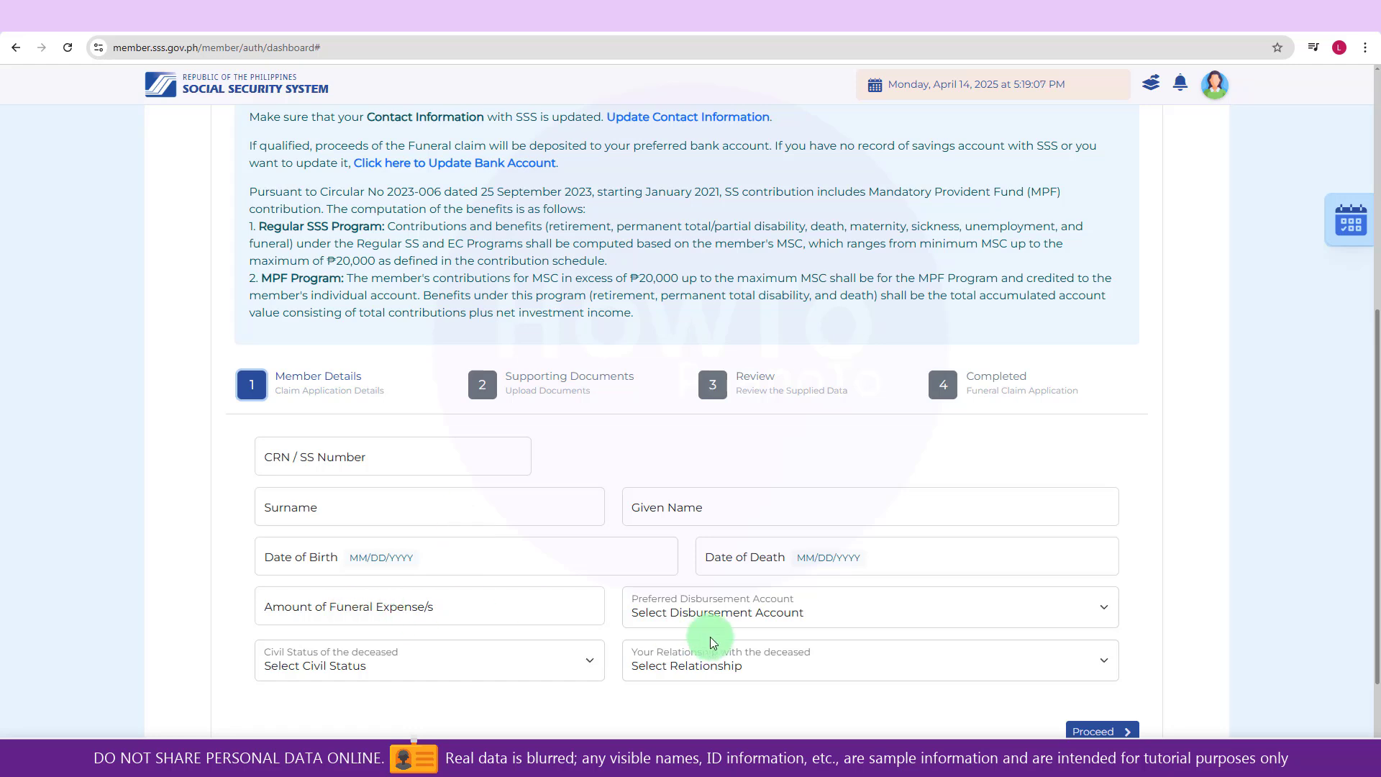
{"action": "left_click", "coordinate": [722, 671]}
{"action": "left_click", "coordinate": [726, 668]}
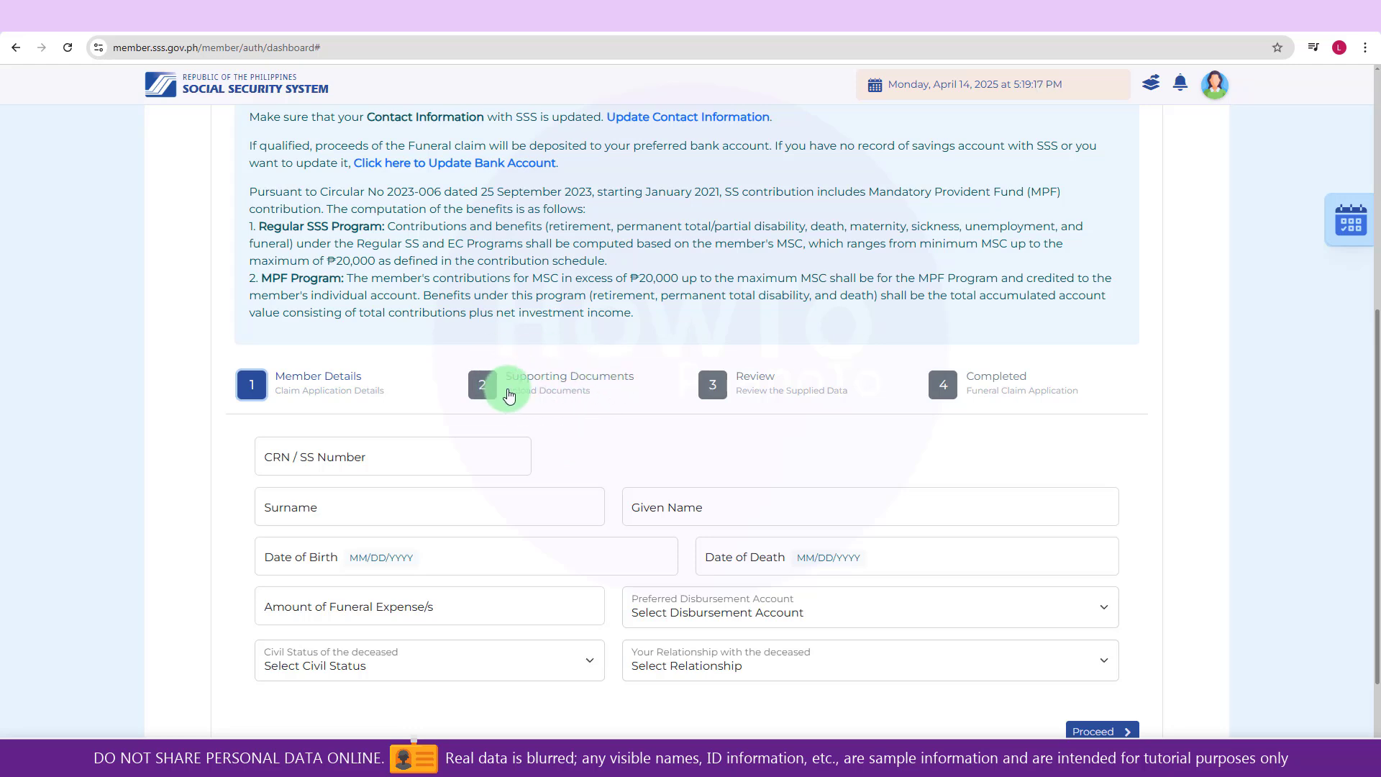
- Leave the funeral claim form and open the Death Claim page
{"action": "scroll", "coordinate": [791, 288], "scroll_direction": "up", "scroll_amount": 6}
{"action": "left_click", "coordinate": [755, 127]}
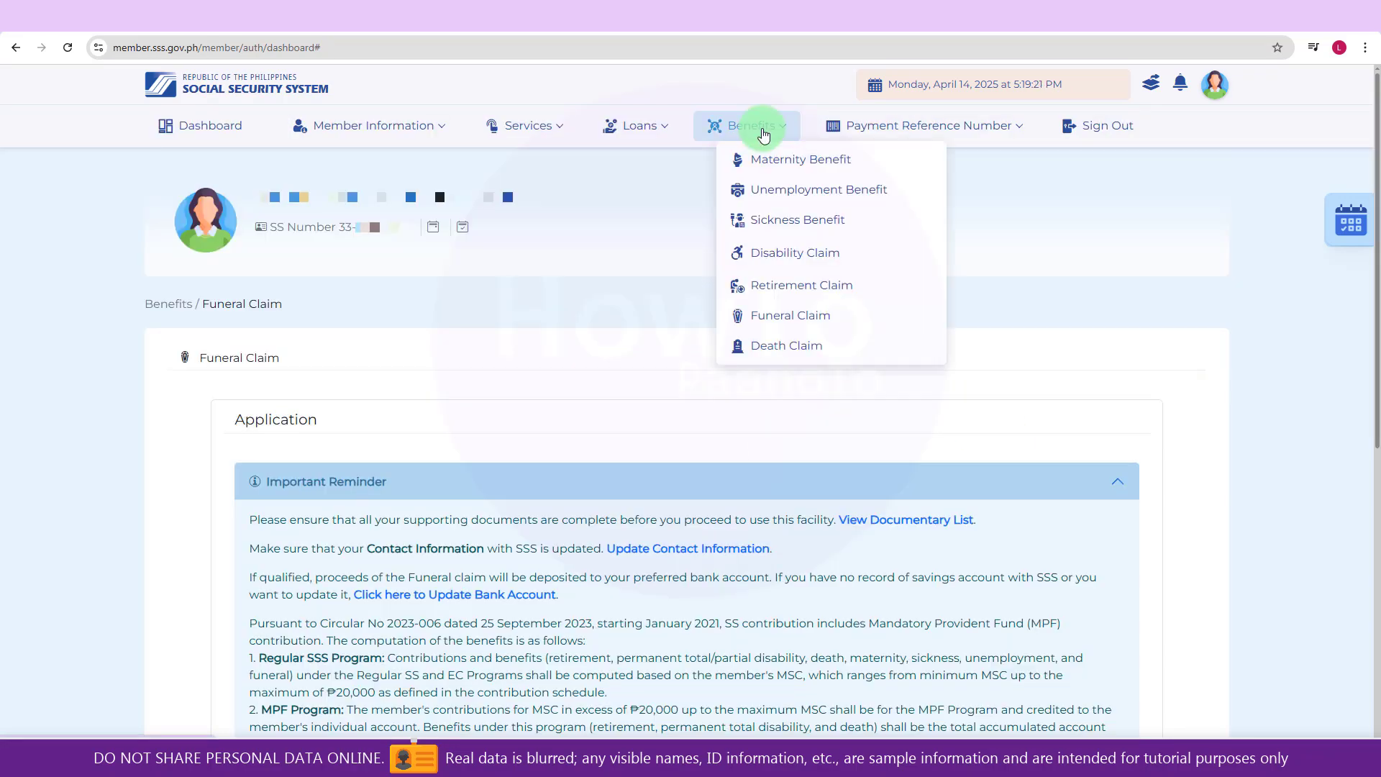
{"action": "left_click", "coordinate": [785, 347]}
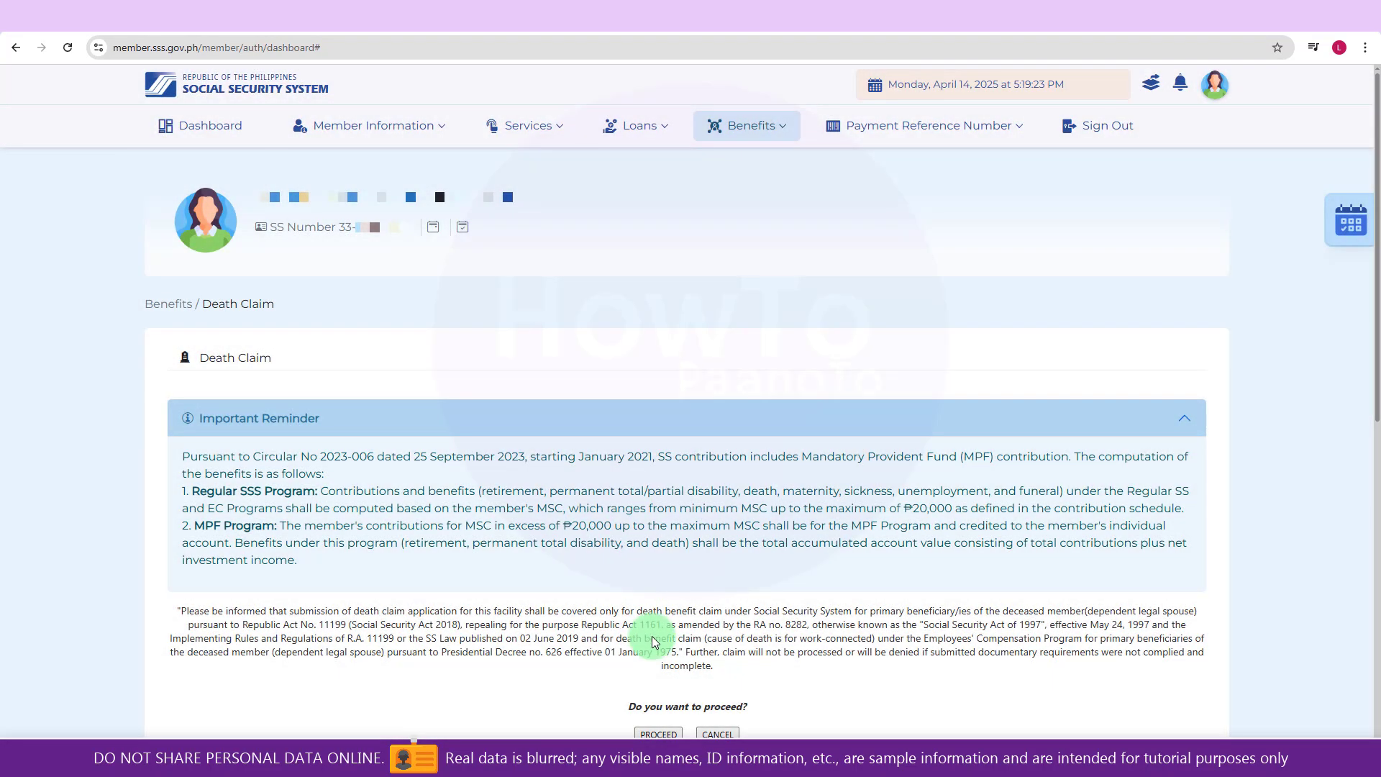
- Proceed past the Death Claim reminder to the deceased member's information form and review its required fields
{"action": "scroll", "coordinate": [654, 642], "scroll_direction": "down", "scroll_amount": 2}
{"action": "left_click", "coordinate": [655, 588]}
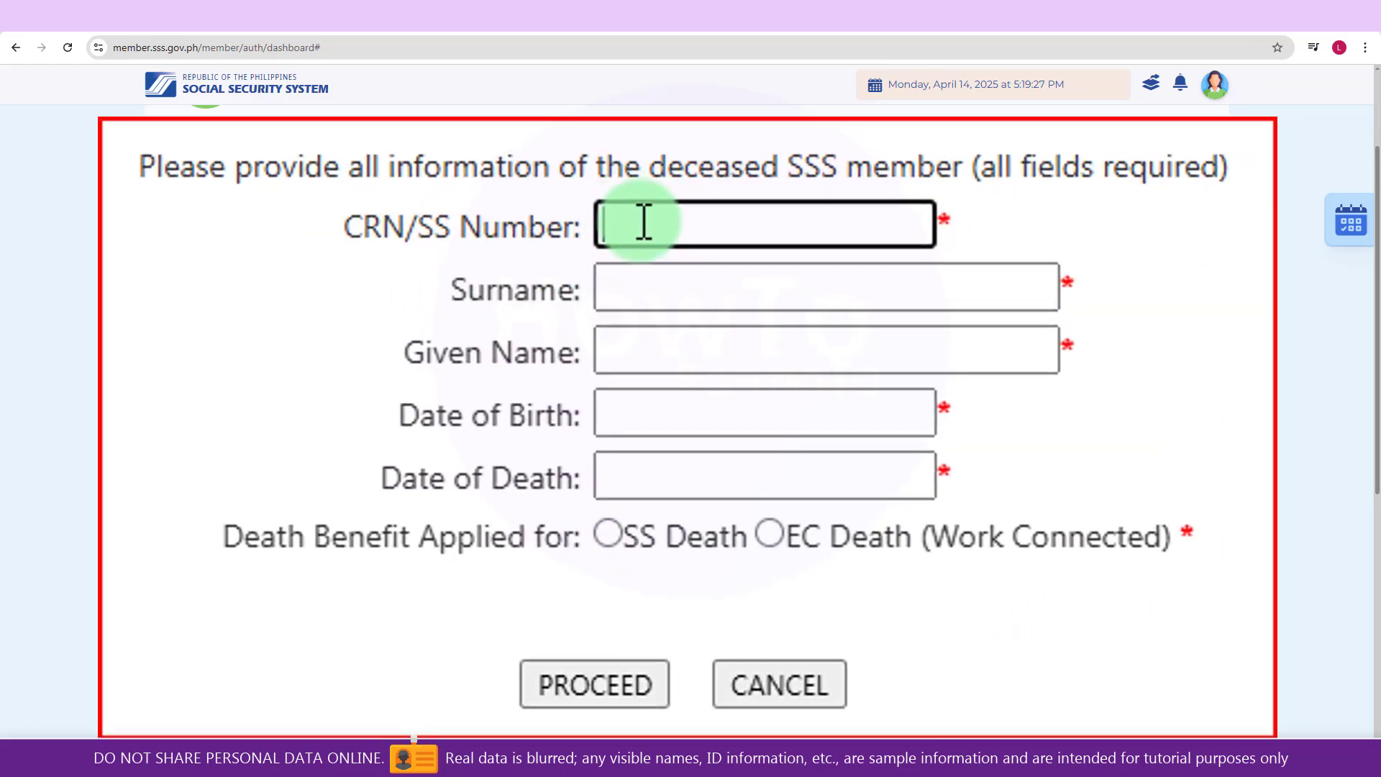
{"action": "left_click_drag", "start_coordinate": [651, 165], "coordinate": [809, 168]}
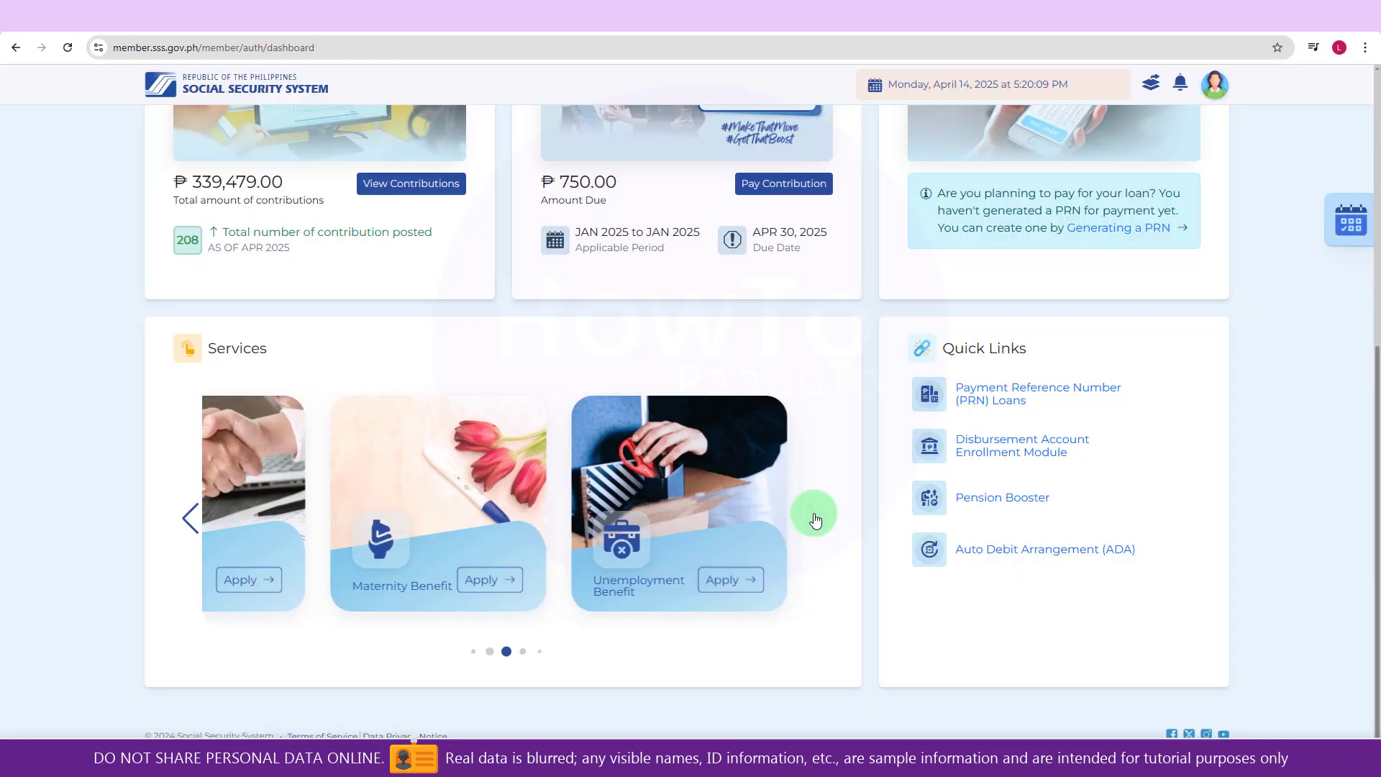
- Browse the dashboard's Services cards to examine which benefits and loans can be applied for online
{"action": "left_click", "coordinate": [815, 518]}
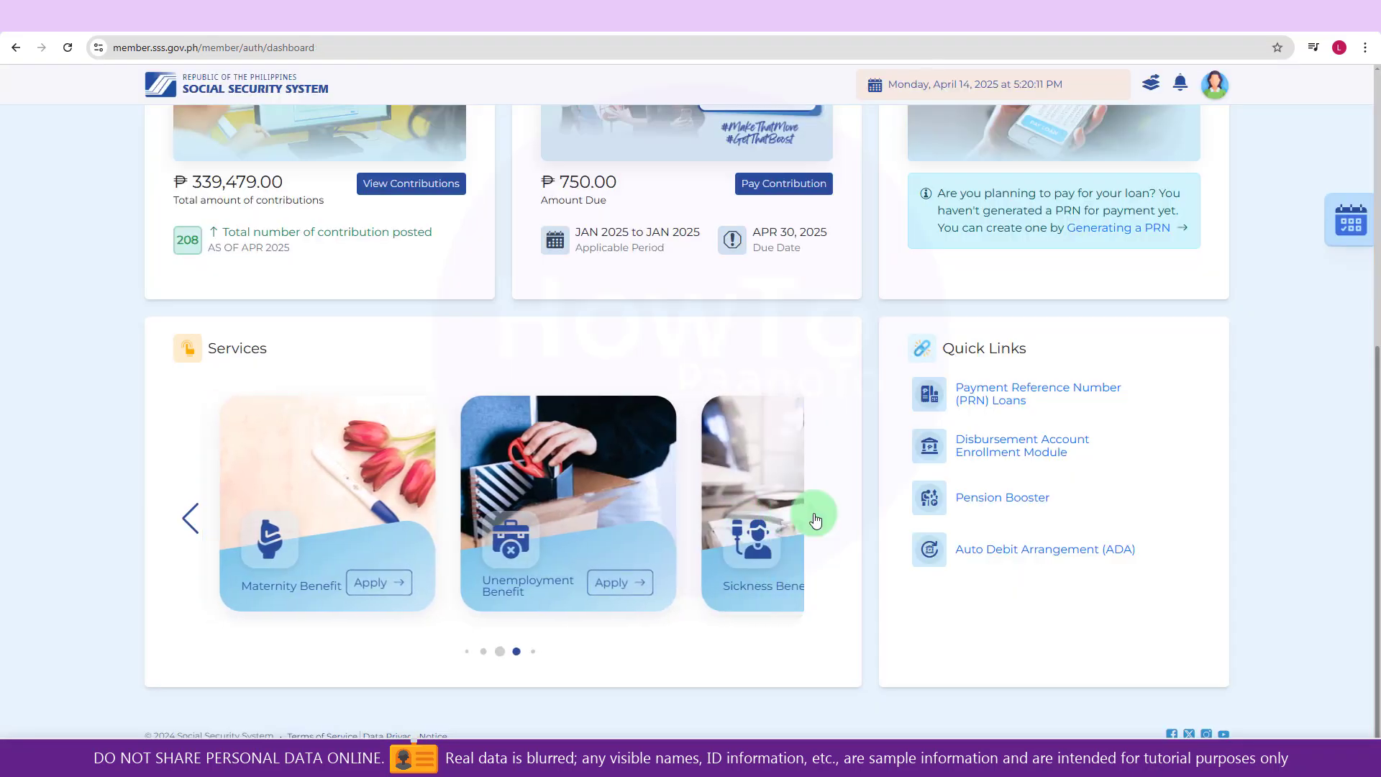
{"action": "left_click", "coordinate": [816, 517]}
{"action": "left_click", "coordinate": [815, 518]}
{"action": "left_click", "coordinate": [816, 518]}
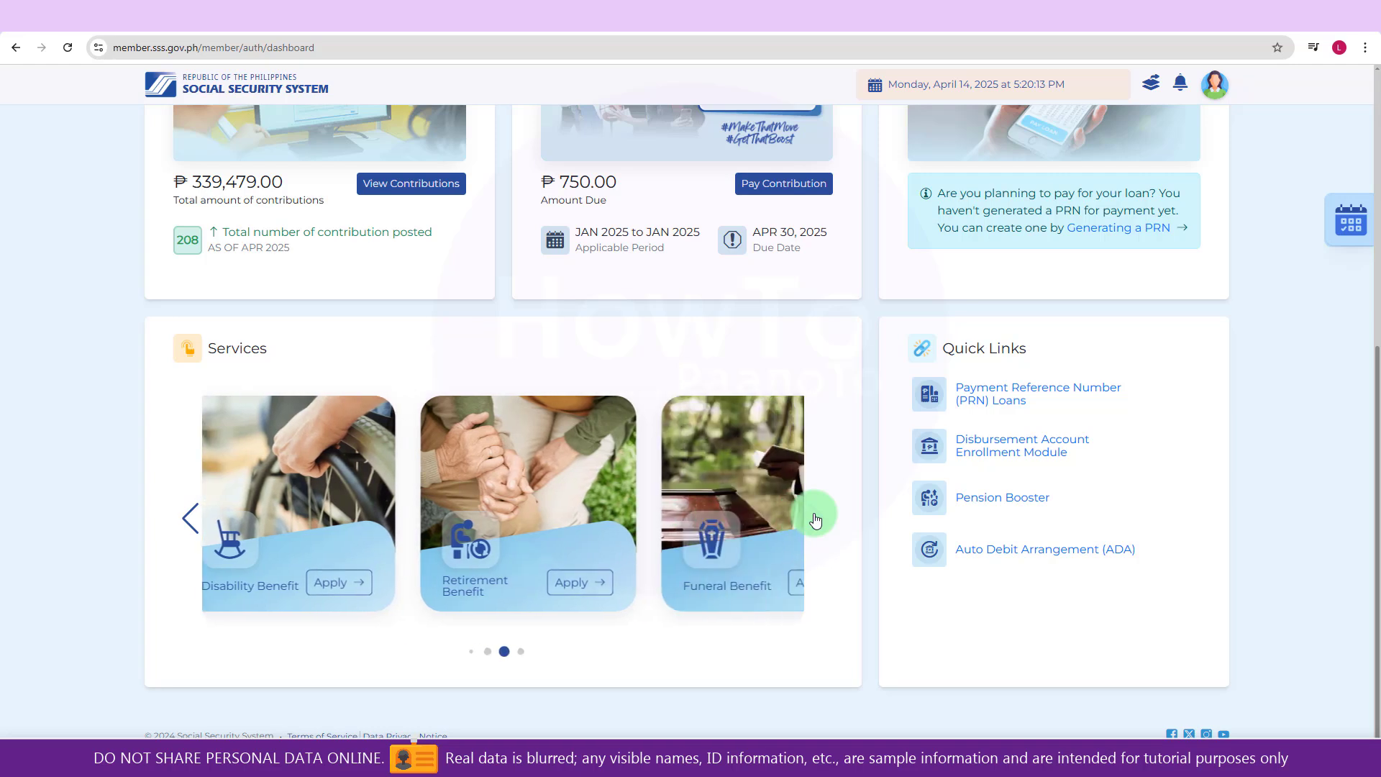
{"action": "left_click", "coordinate": [816, 518]}
{"action": "left_click", "coordinate": [816, 518]}
{"action": "left_click", "coordinate": [816, 518]}
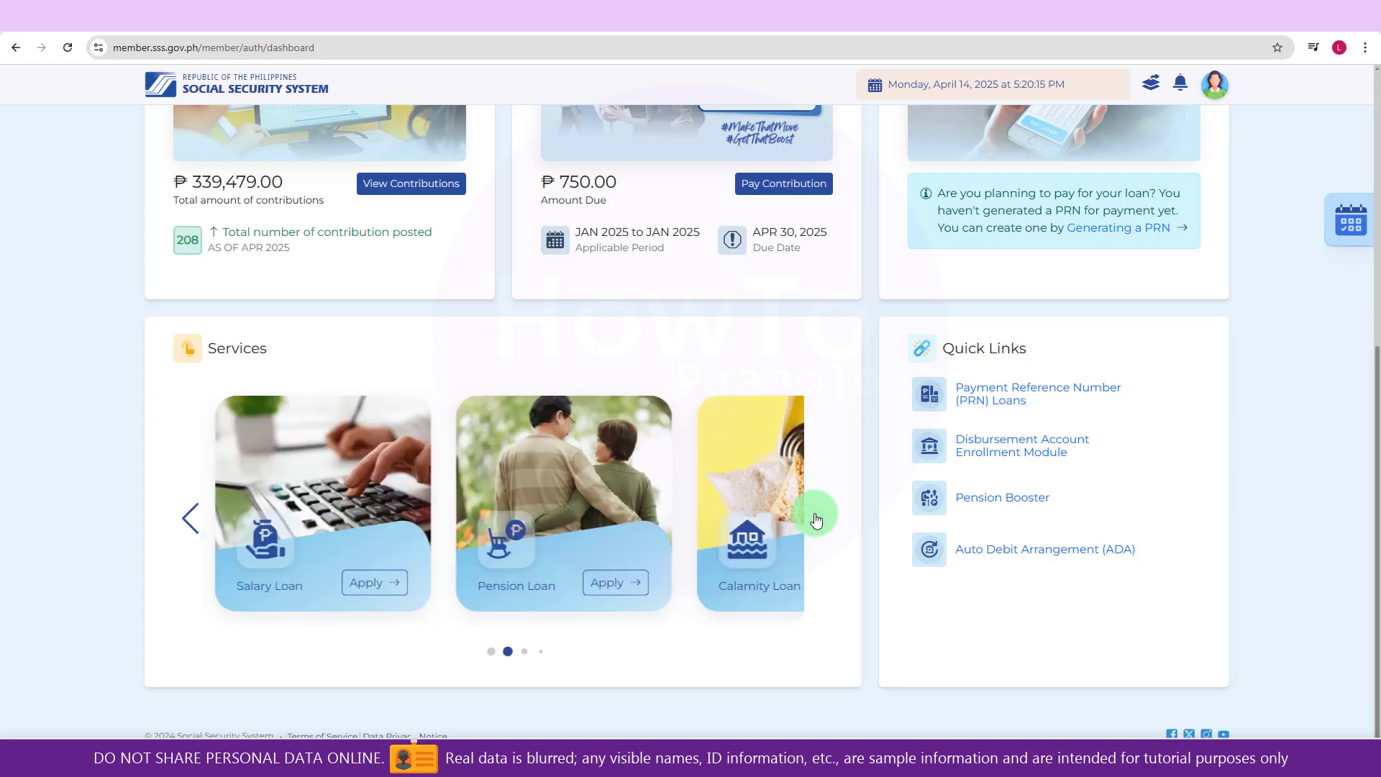
{"action": "left_click", "coordinate": [816, 518]}
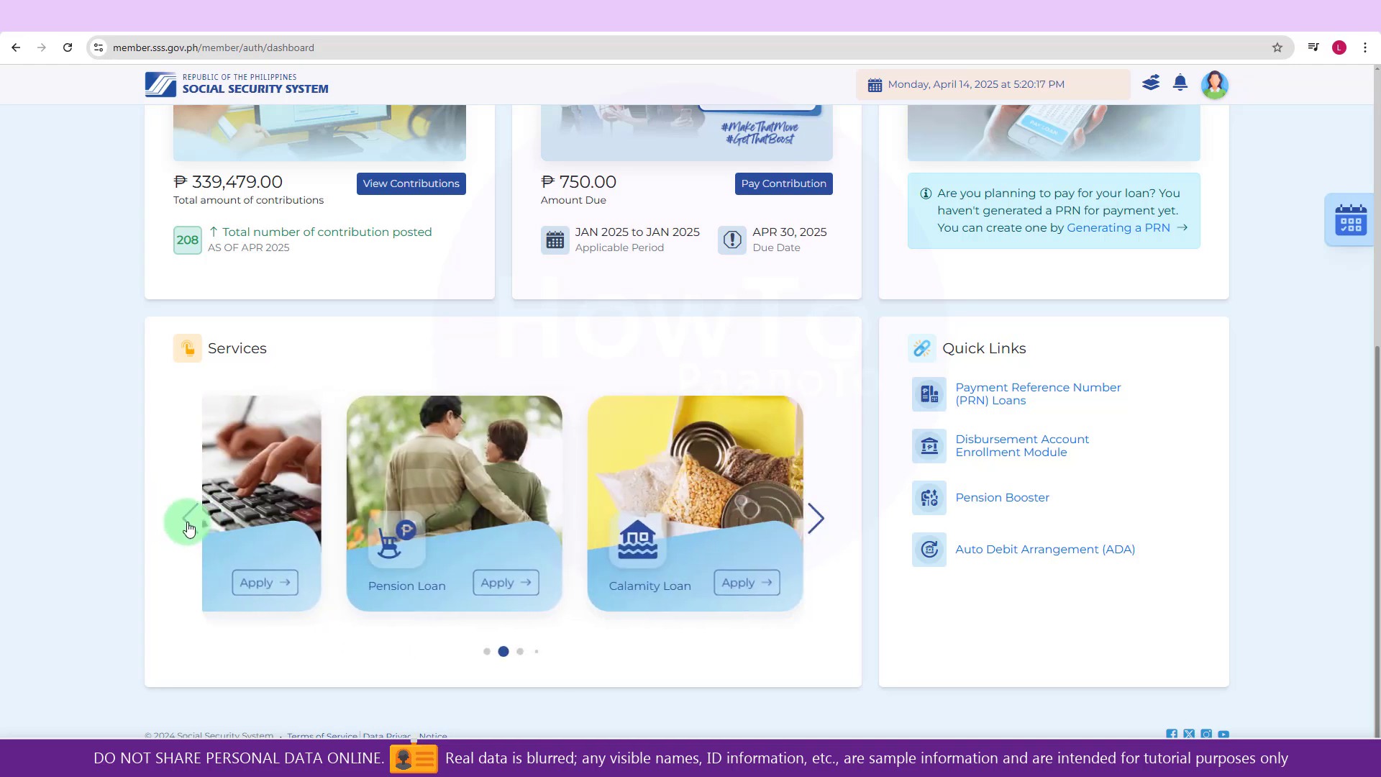
{"action": "left_click", "coordinate": [190, 518]}
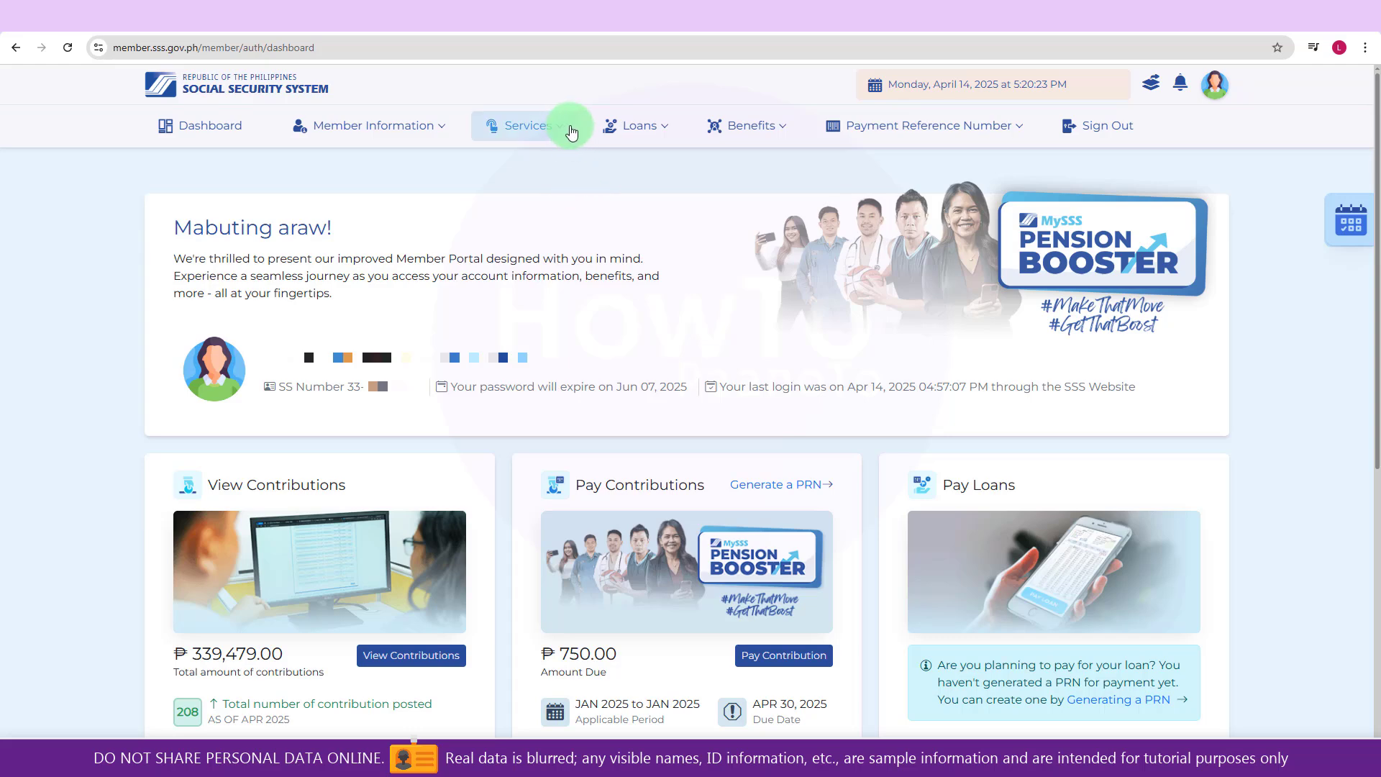
- Check the Calamity Loan, Pension Loan and Salary Loan application pages for availability and eligibility
{"action": "left_click", "coordinate": [631, 127]}
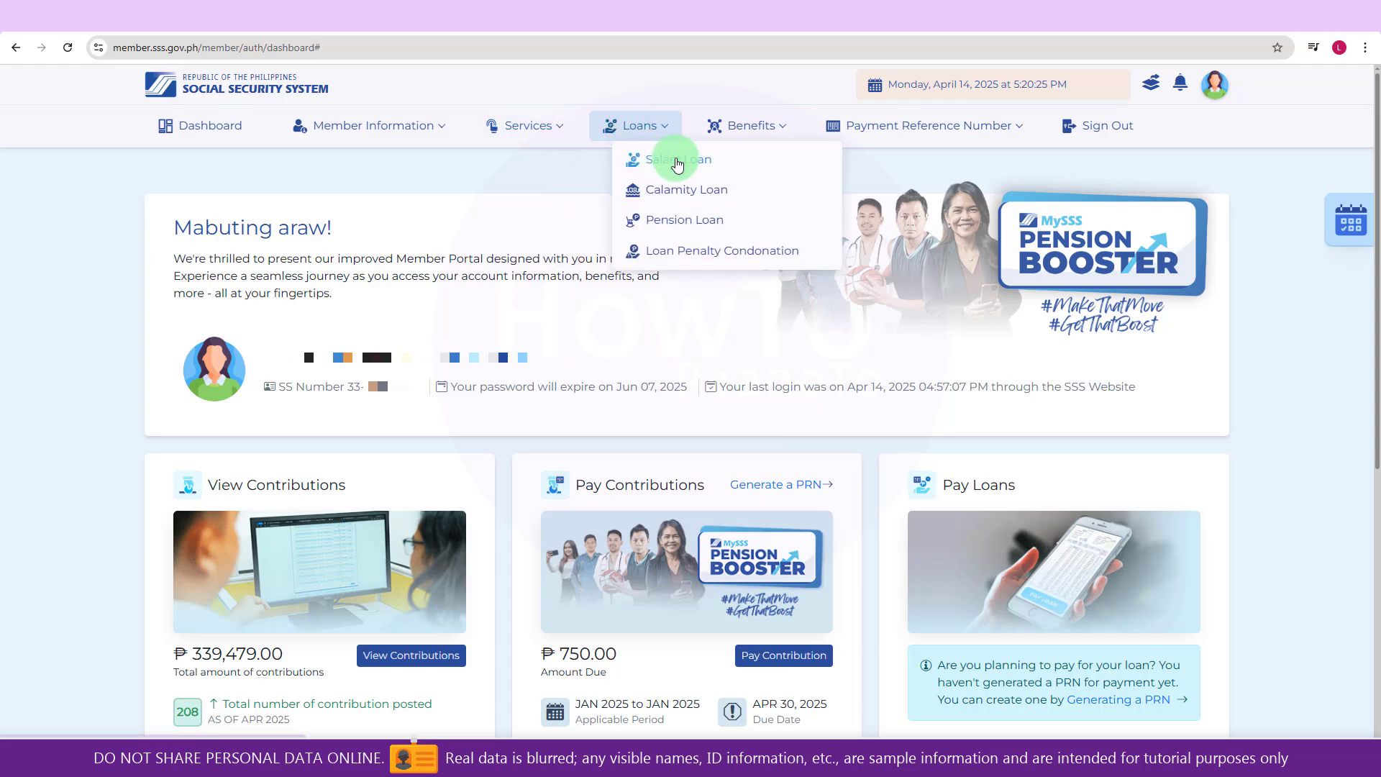
{"action": "left_click", "coordinate": [692, 193]}
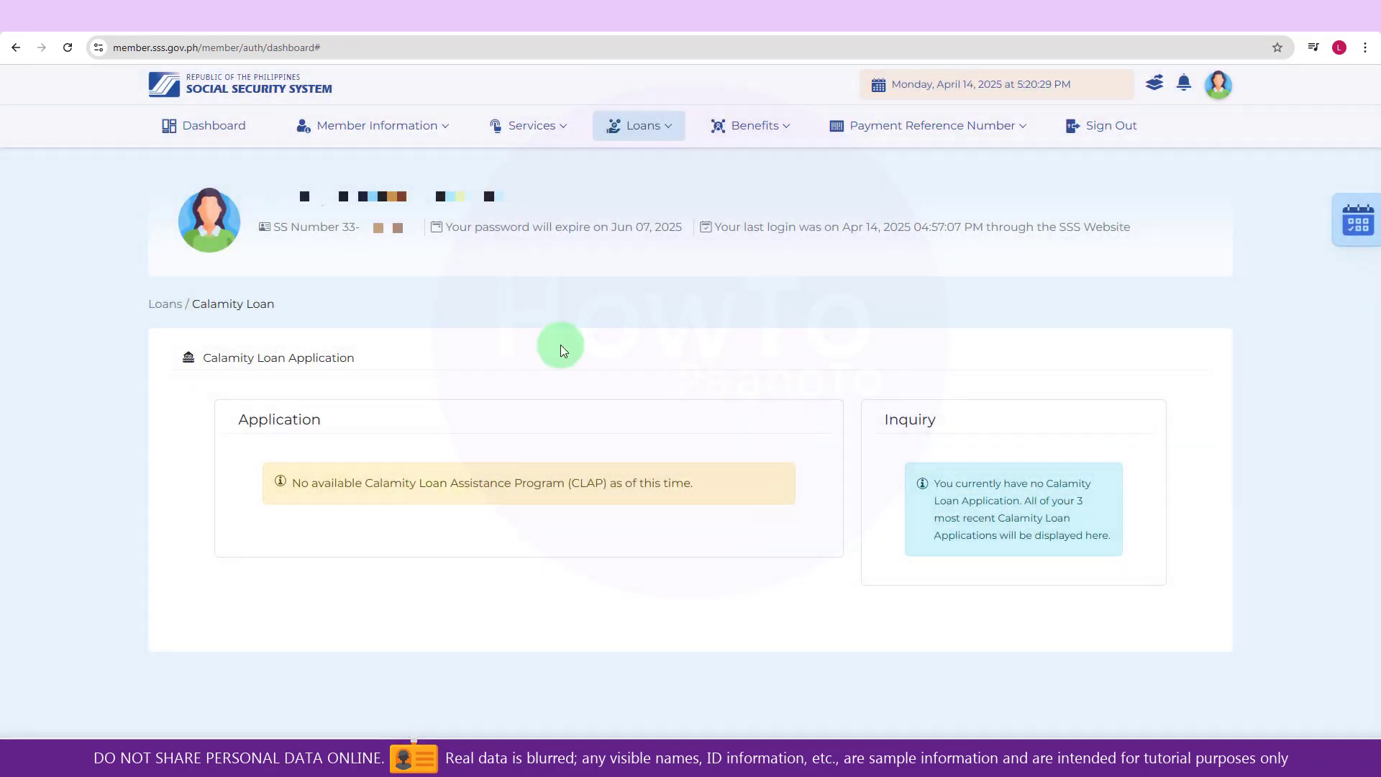
{"action": "left_click", "coordinate": [671, 128]}
{"action": "left_click", "coordinate": [695, 220]}
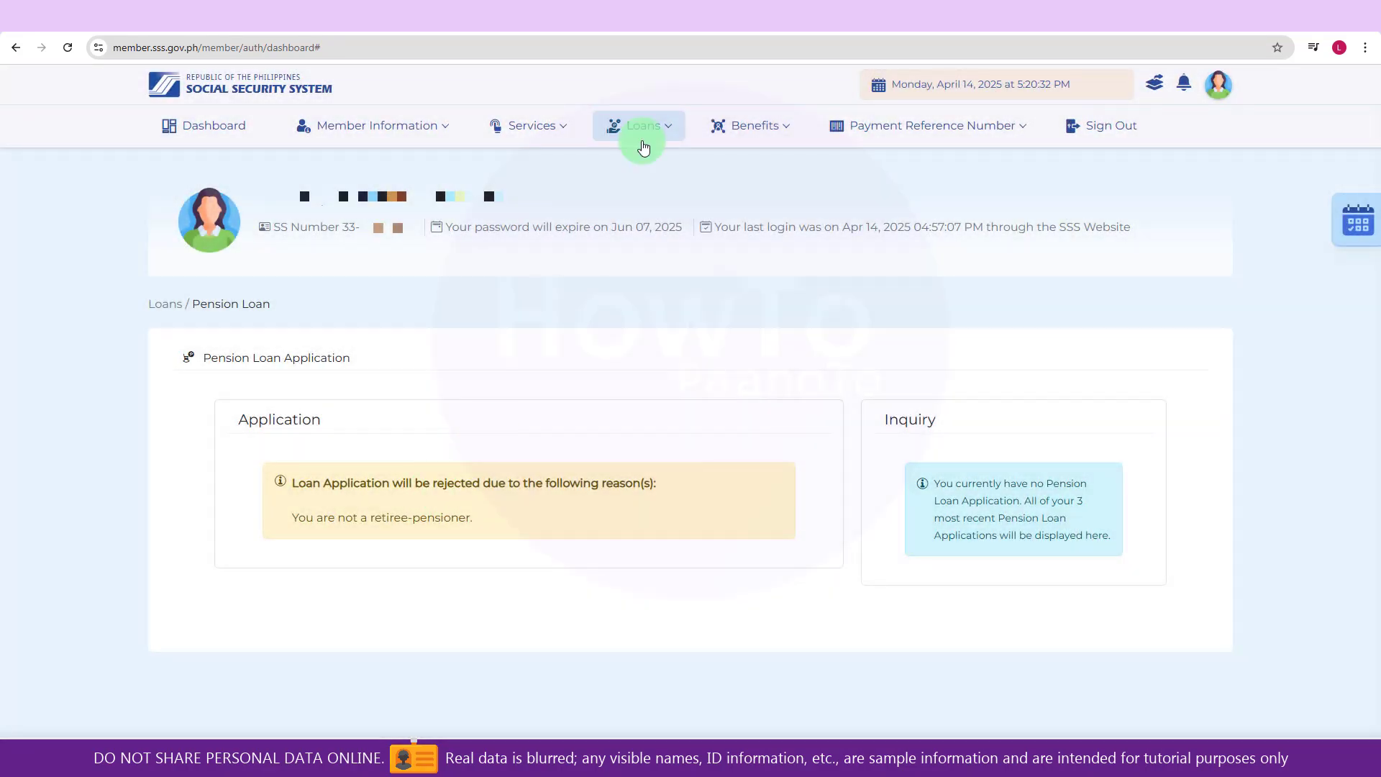
{"action": "left_click", "coordinate": [654, 131]}
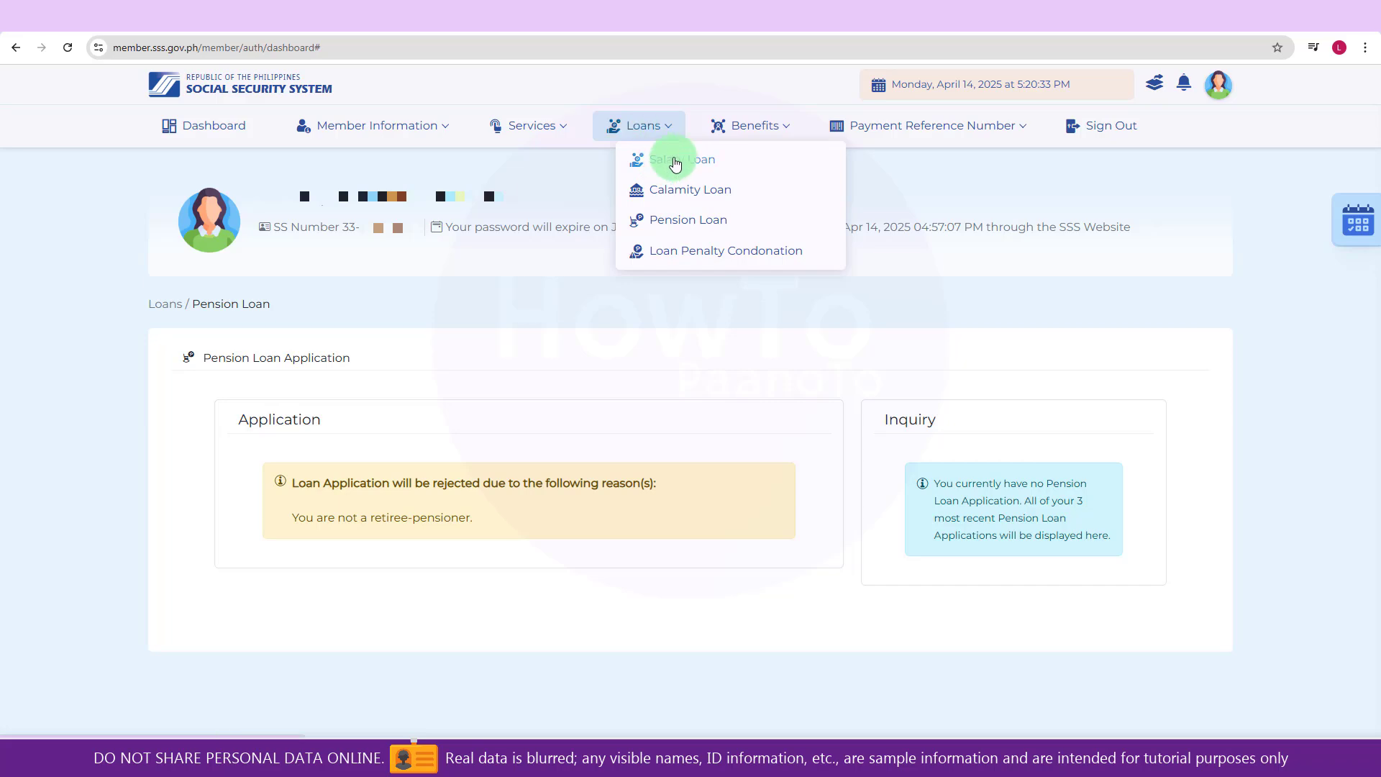
{"action": "left_click", "coordinate": [673, 159]}
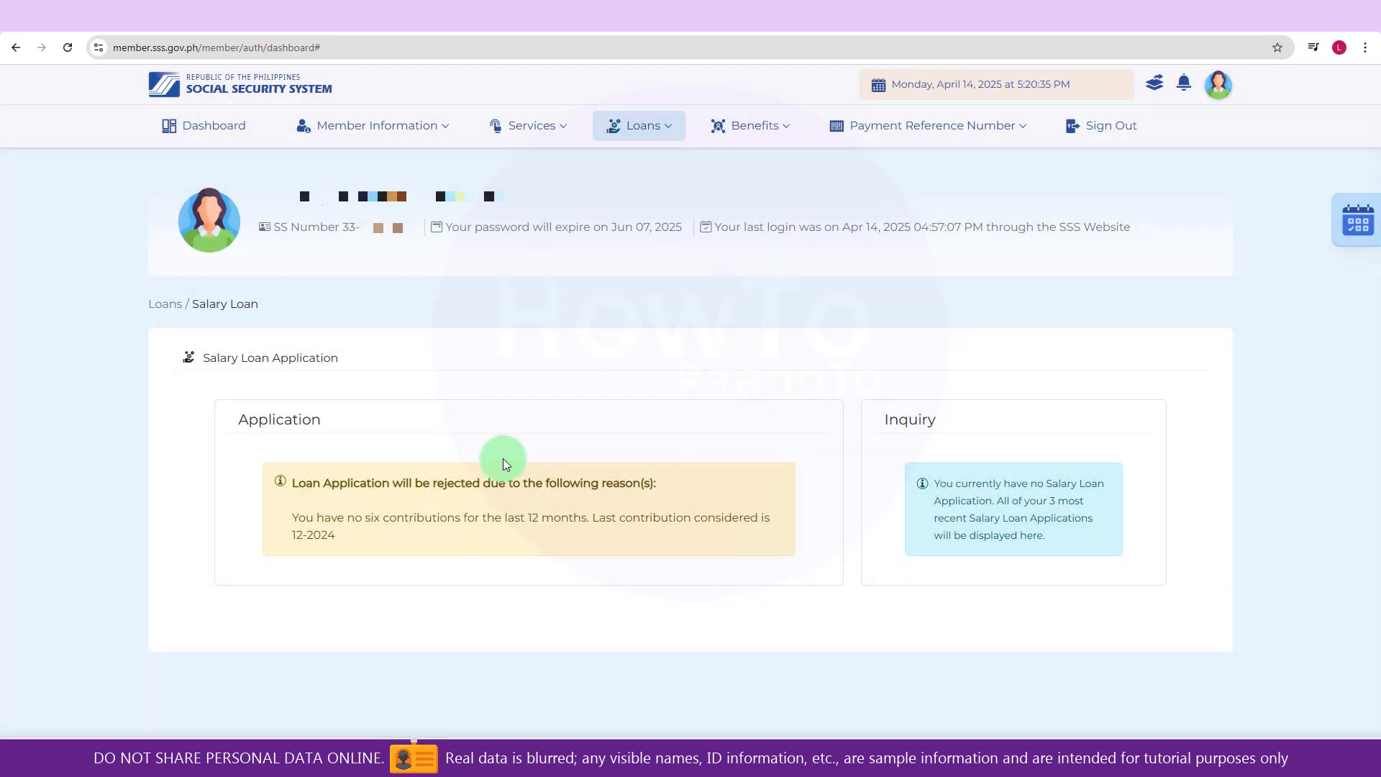